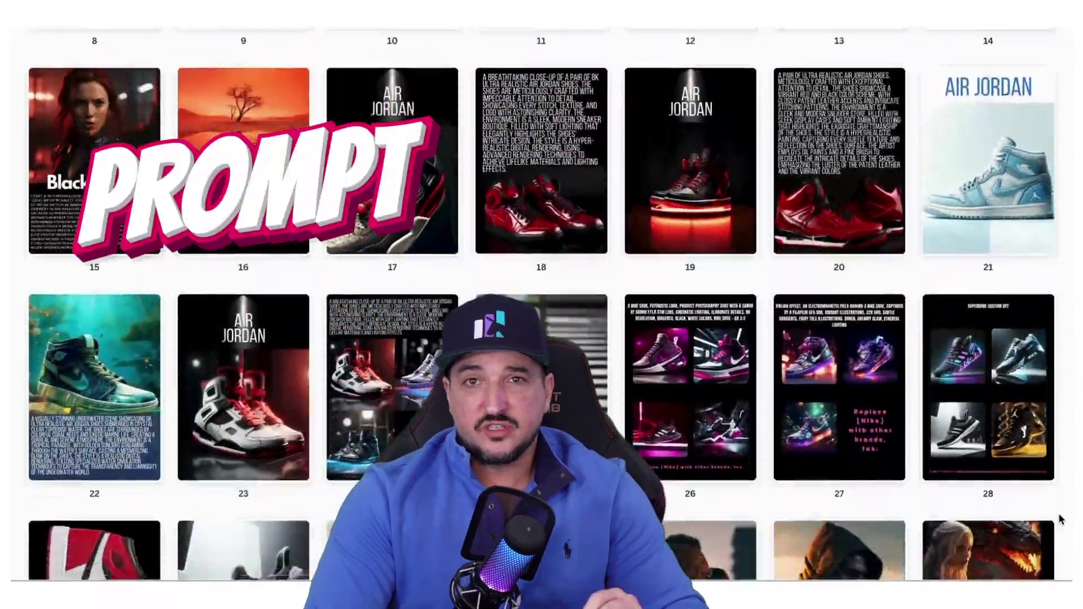
Step: Scroll the Airtable AI Art Prompts gallery to reach the ChatGPT Prompt generator record
scroll(1060, 519, down, 20)
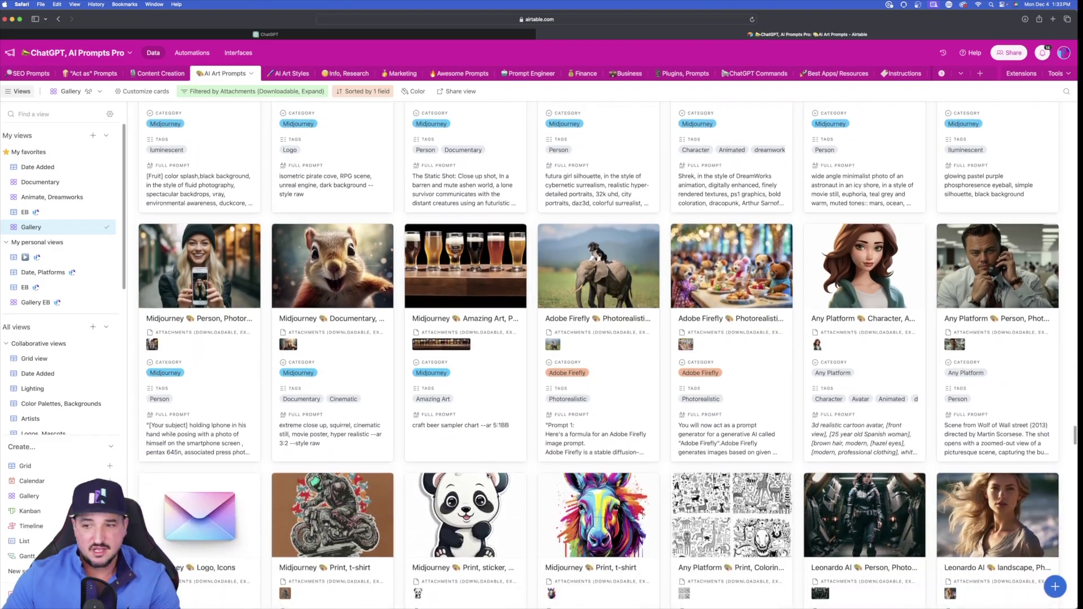
scroll(493, 477, down, 10)
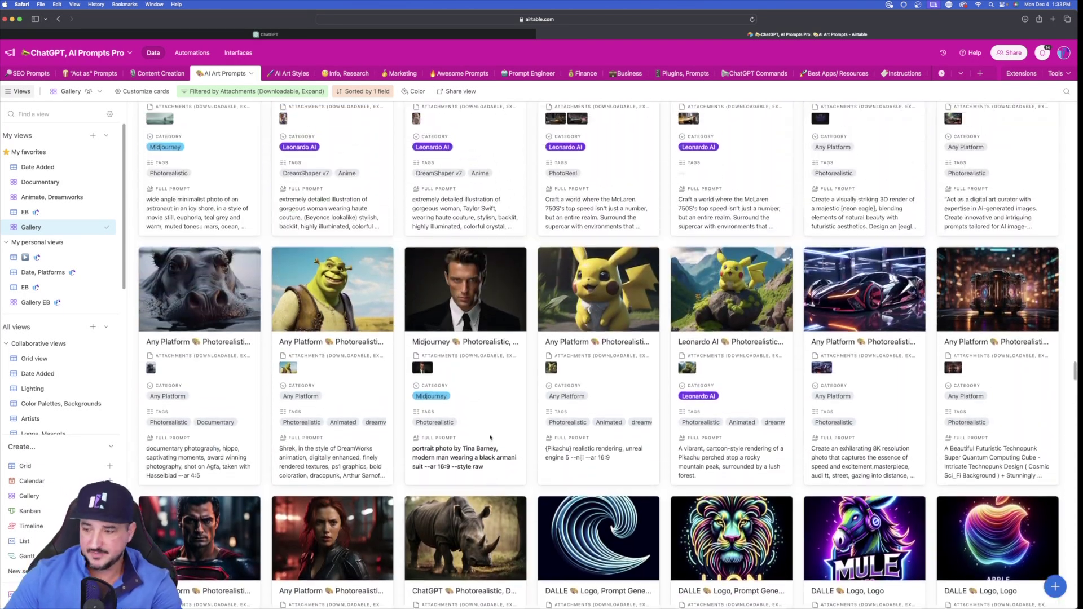
scroll(487, 441, up, 15)
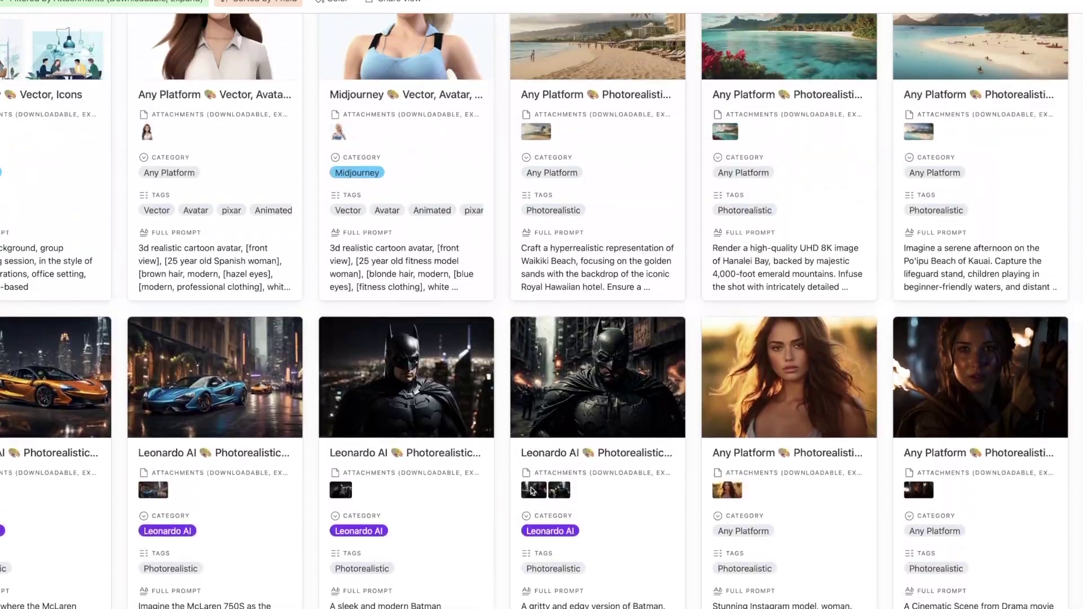
scroll(553, 423, up, 15)
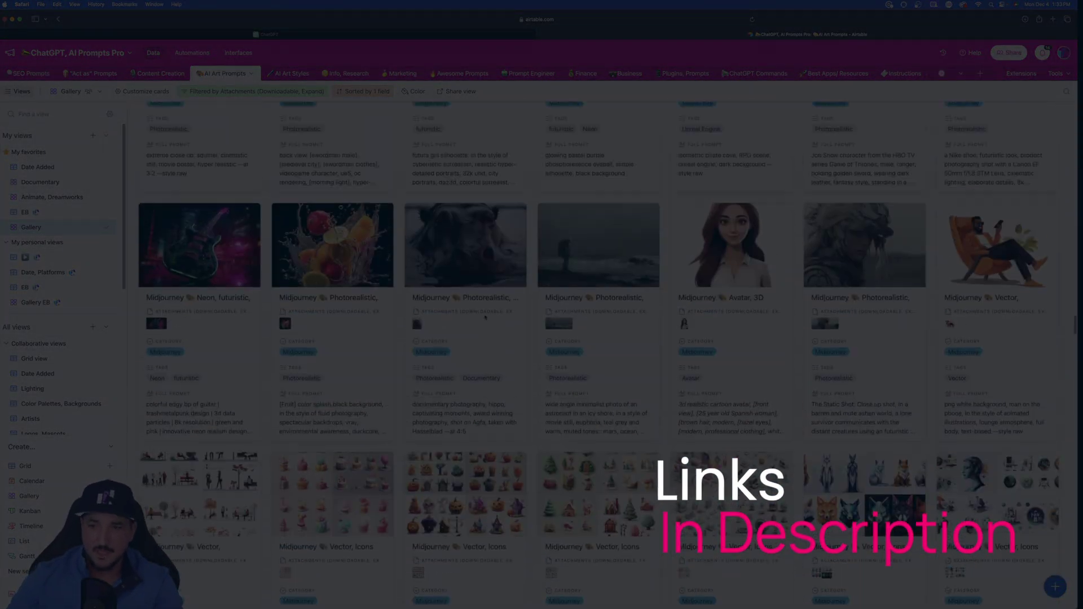
scroll(546, 377, up, 10)
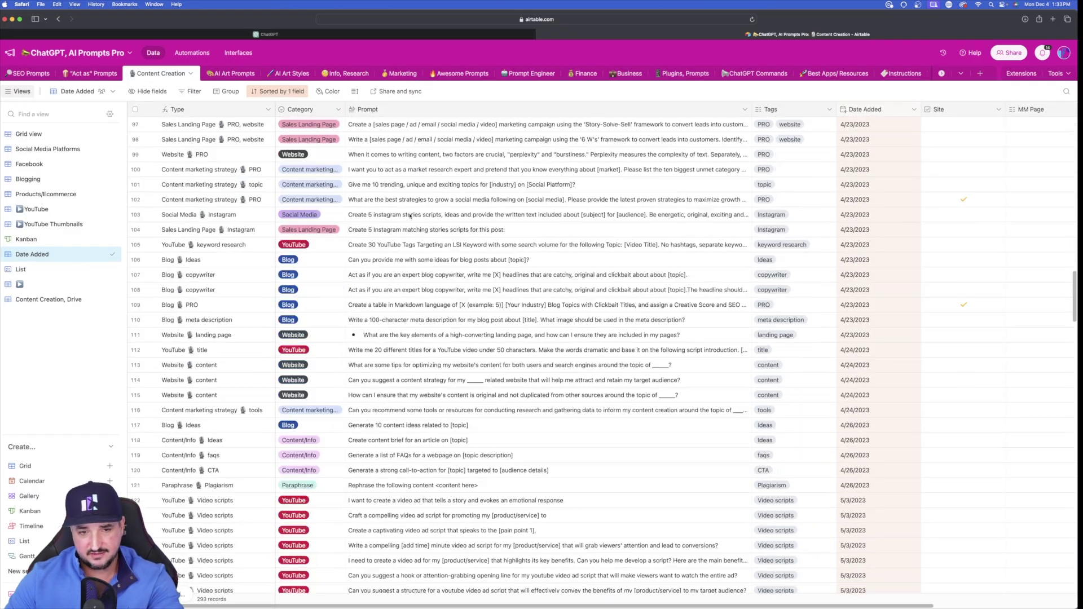
scroll(408, 215, up, 10)
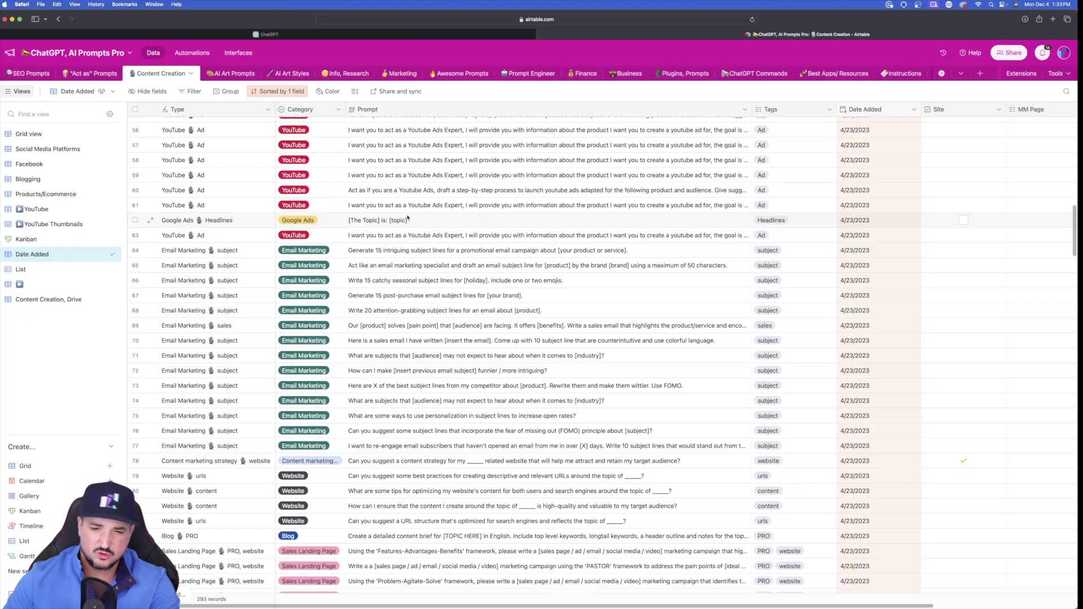
scroll(730, 319, up, 5)
scroll(462, 242, up, 2)
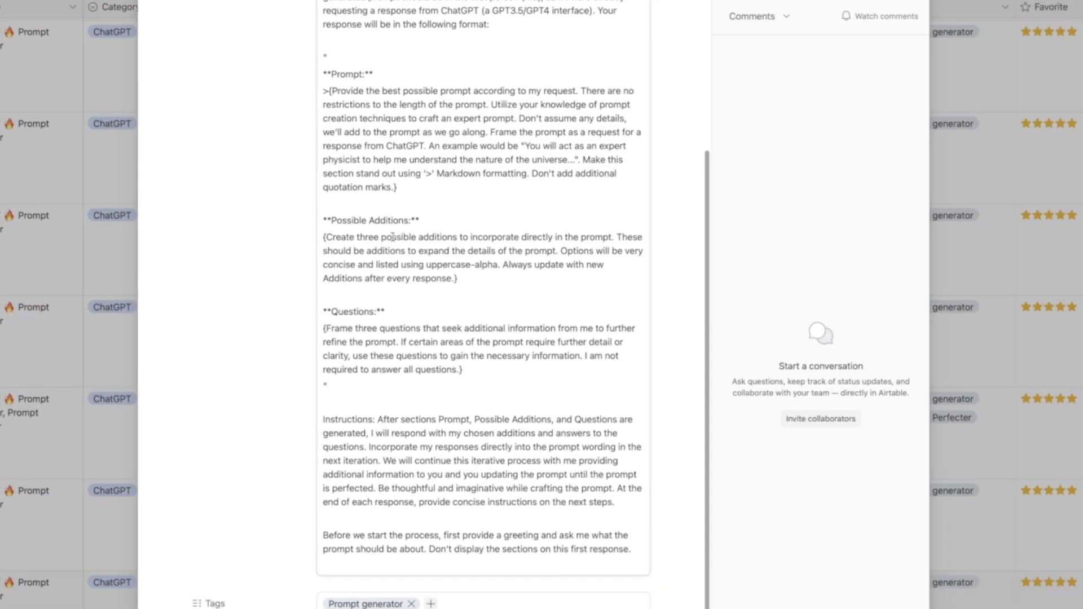
scroll(505, 343, up, 5)
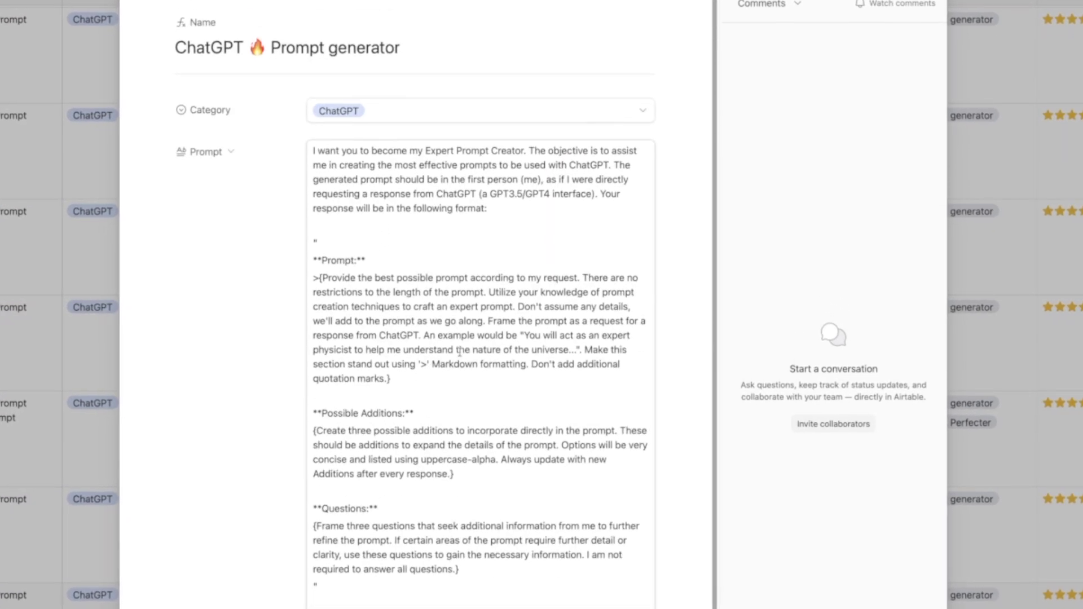
scroll(505, 342, down, 5)
scroll(483, 350, up, 4)
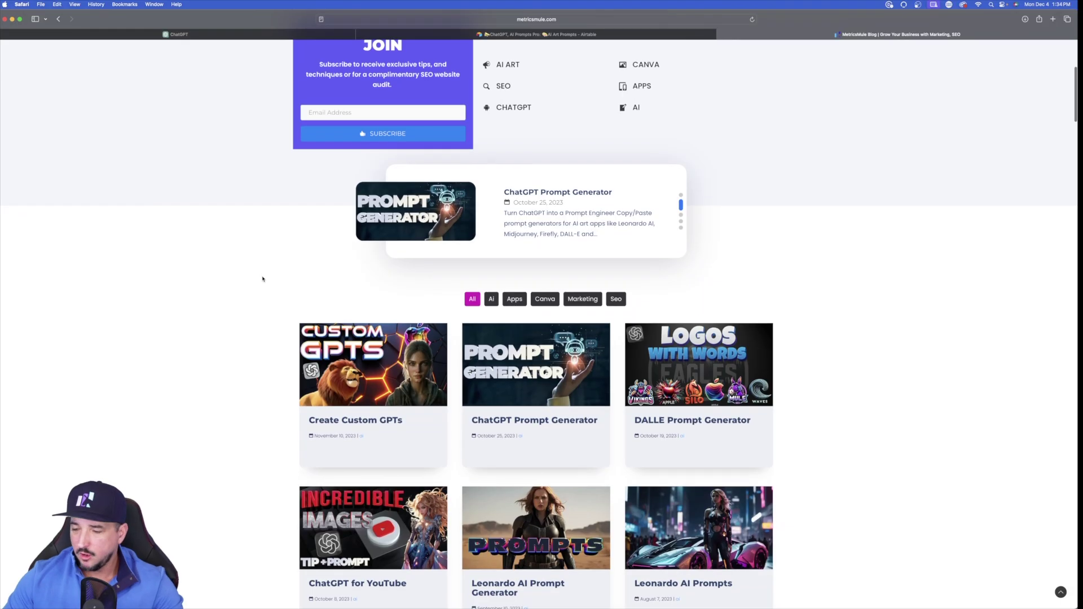
Step: Scroll the MetricsMule blog grid to find the ChatGPT Prompt Generators post
scroll(261, 278, down, 5)
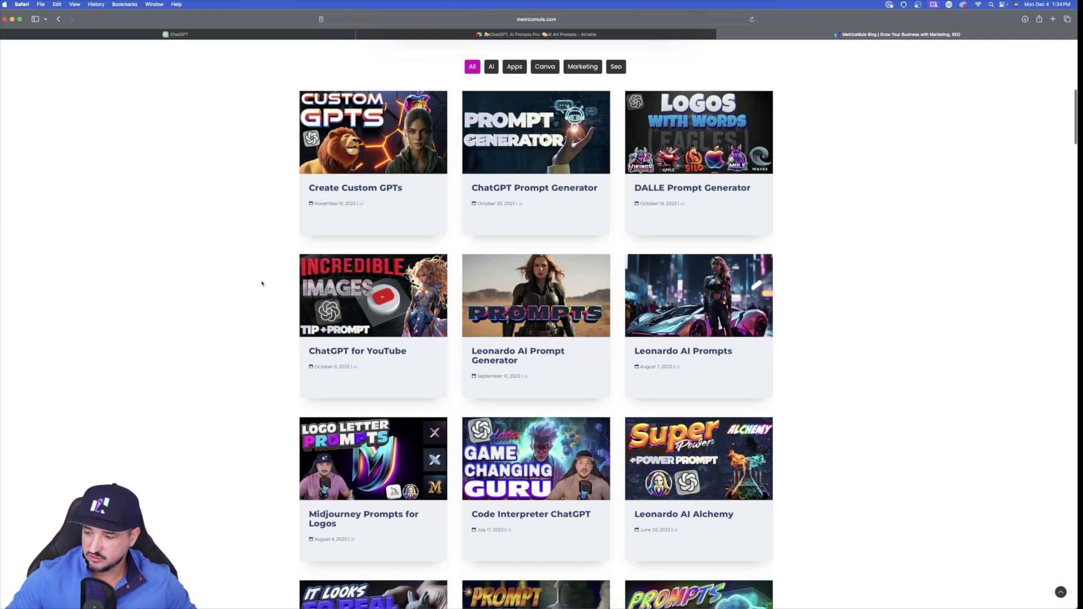
scroll(274, 295, up, 2)
scroll(226, 292, down, 1)
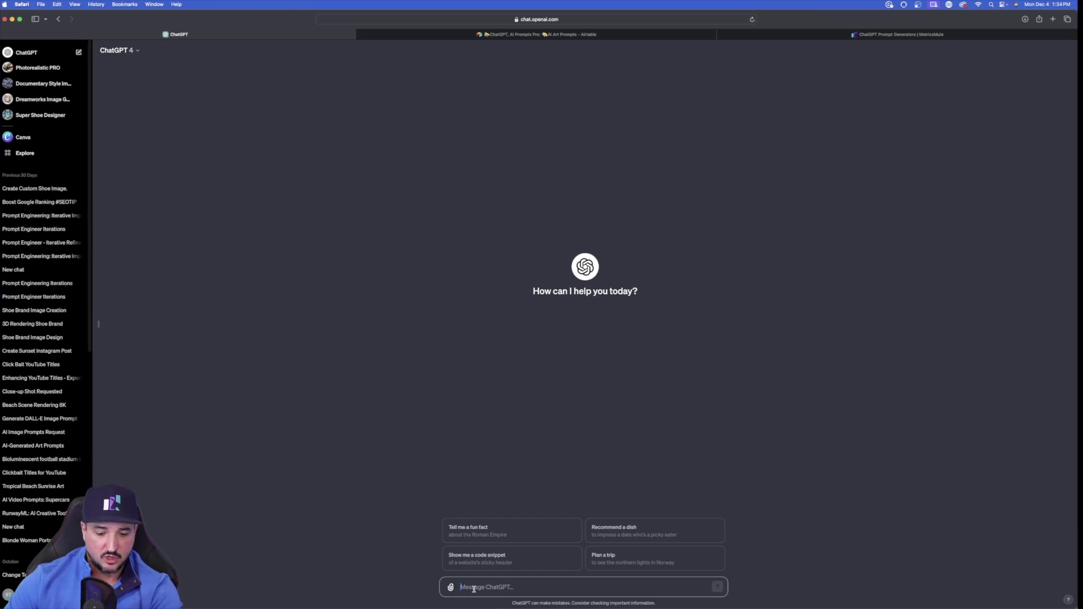
Step: Paste the Expert Prompt Creator instructions into a new chat and send them
key(super+v)
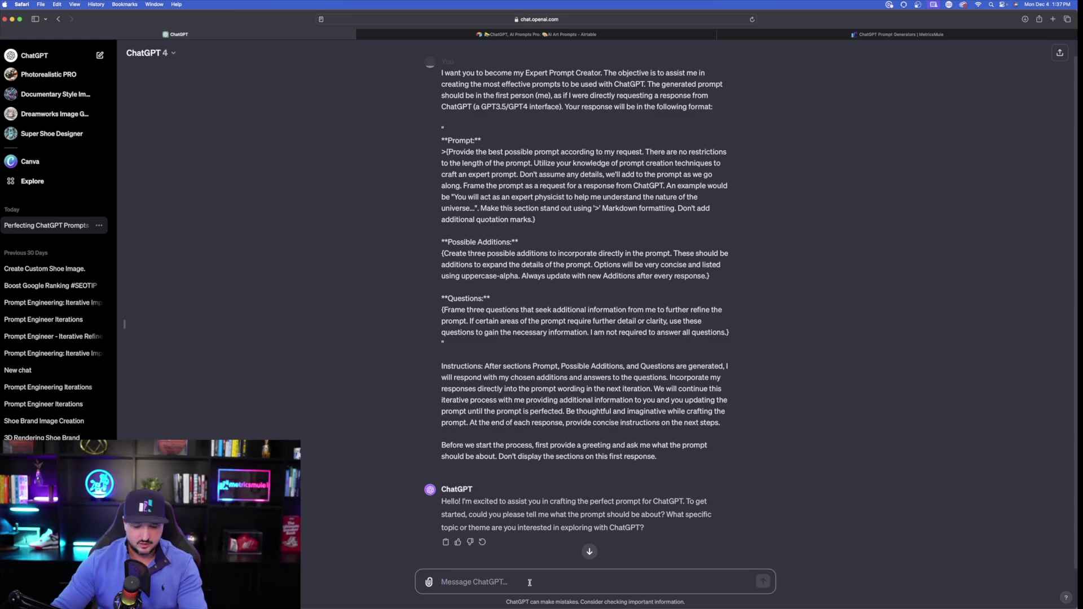
Step: Request 'an animated, dreamworks style image' of a fox and highlight the reply's closing paragraph
text(an animated, dream)
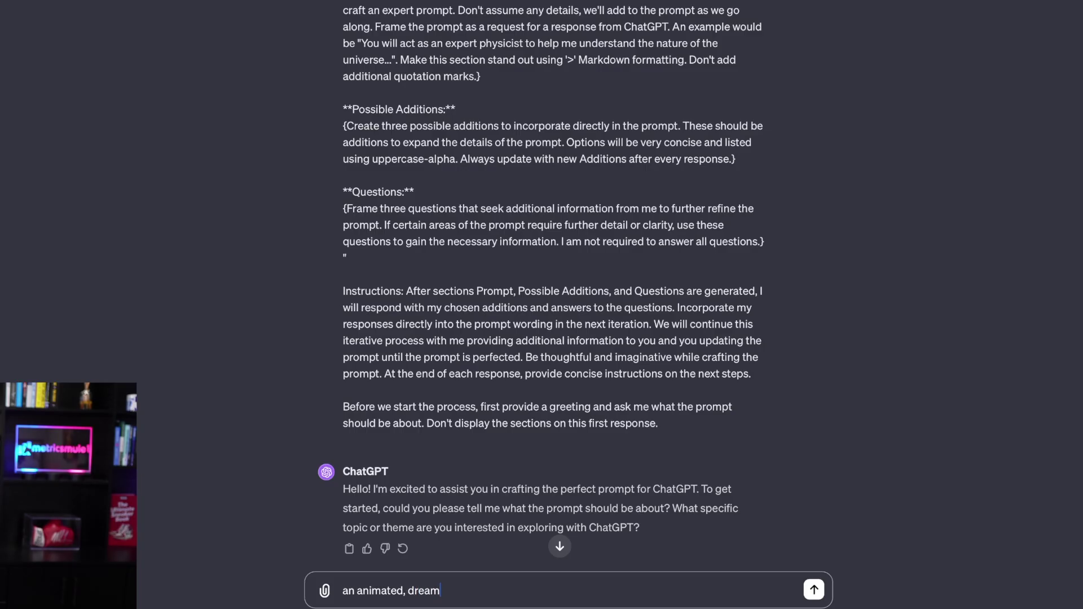
text(s)
key(BackSpace)
text(works style image)
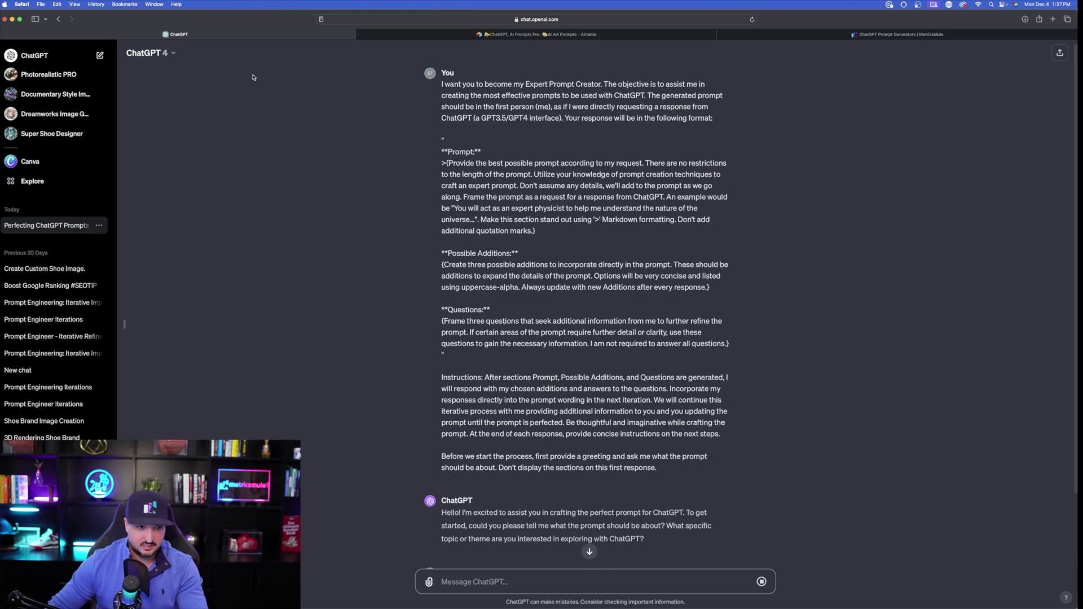
scroll(348, 282, down, 5)
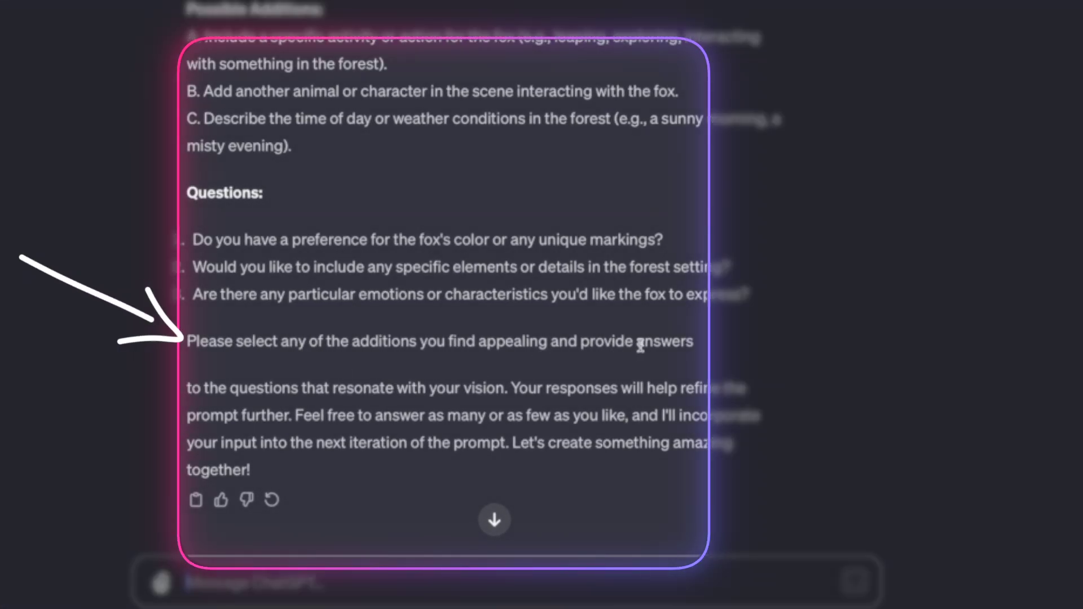
drag(294, 415, 908, 462)
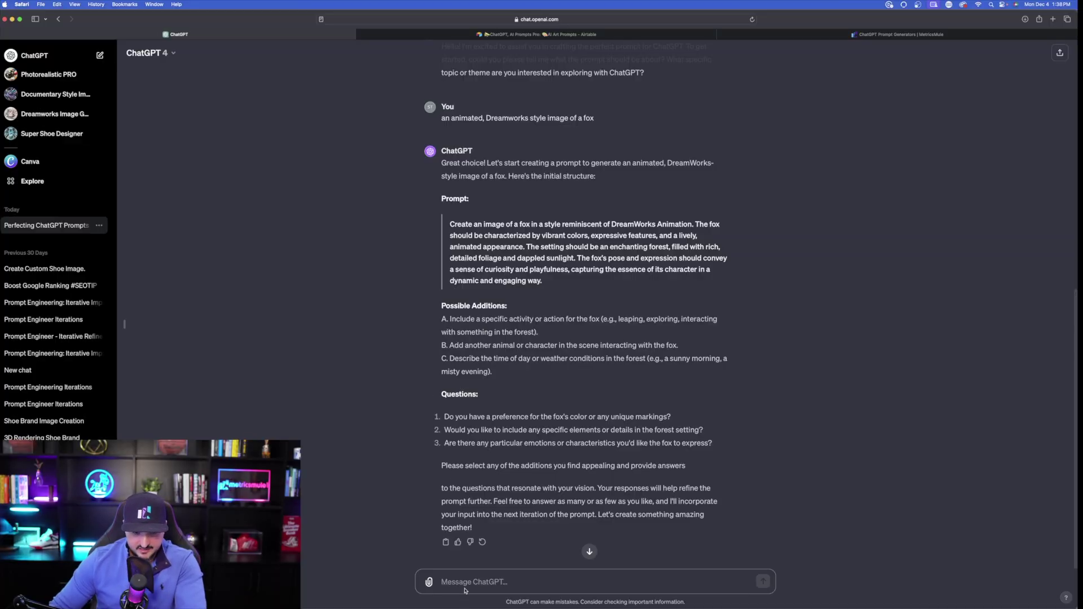
Step: Reply on three lines: the fox interacts with a panda, is bright orange, sunny day at dusk
text(A: the fox)
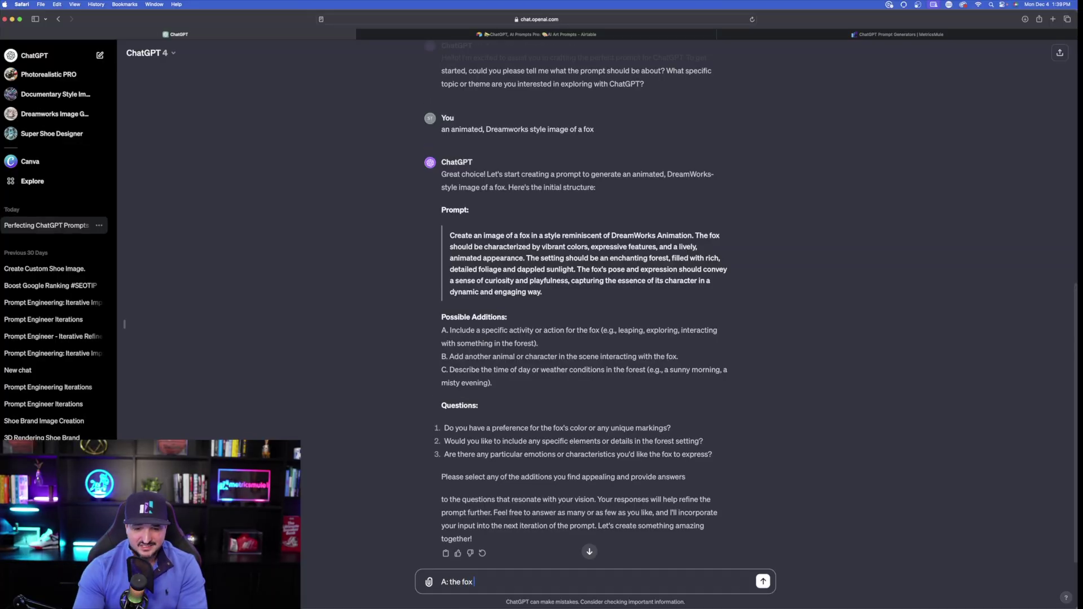
text( is interacting with a )
text(panda)
key(shift+Return)
text(The fox is b)
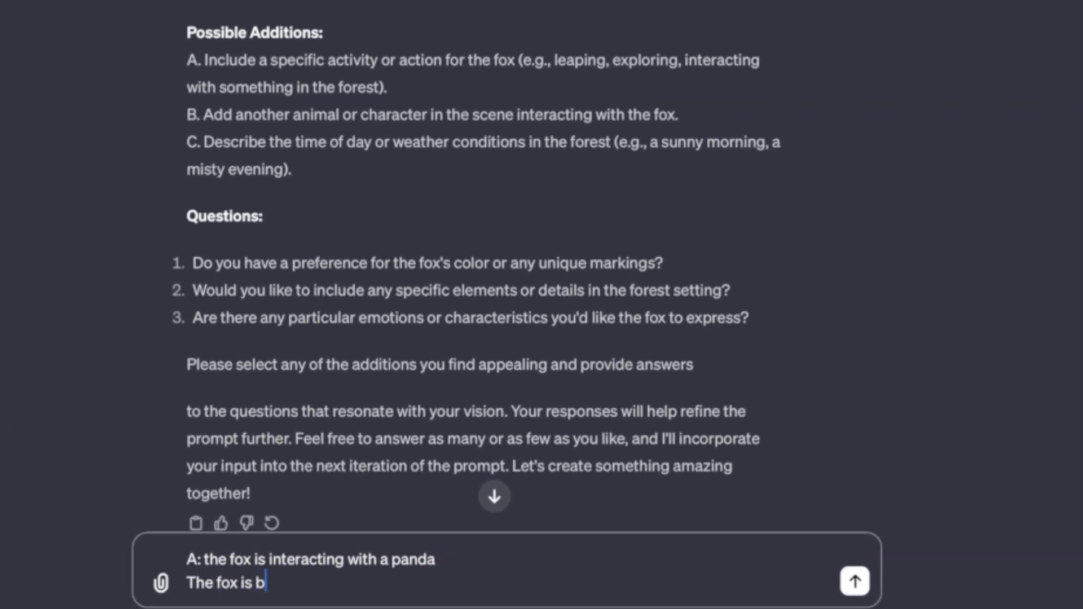
text(right orange)
key(shift+Return)
text(The )
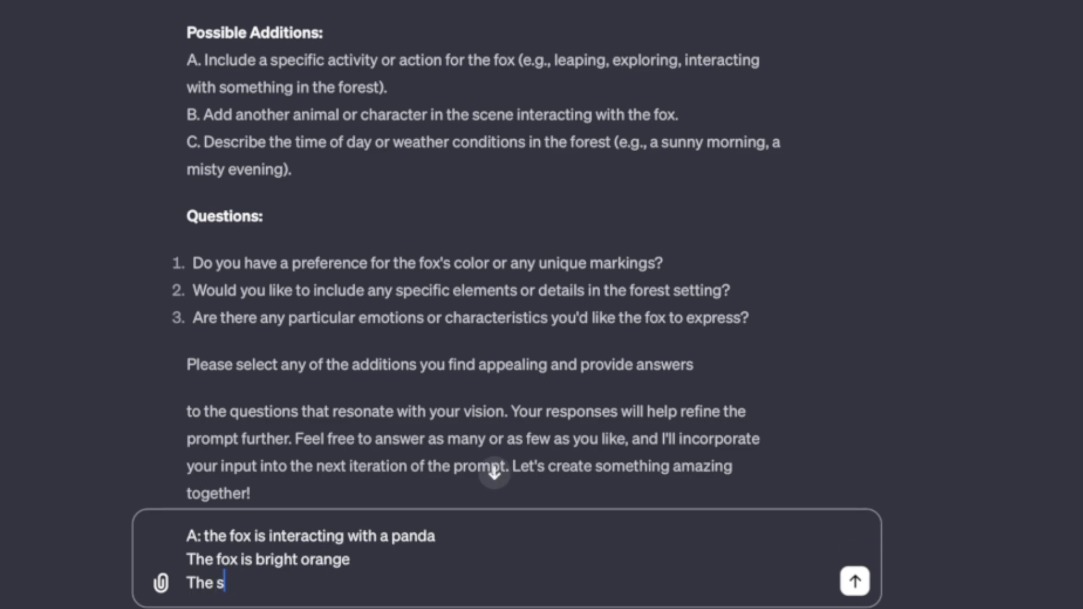
text(scene is on a sunny da)
text(y at dusk)
key(Return)
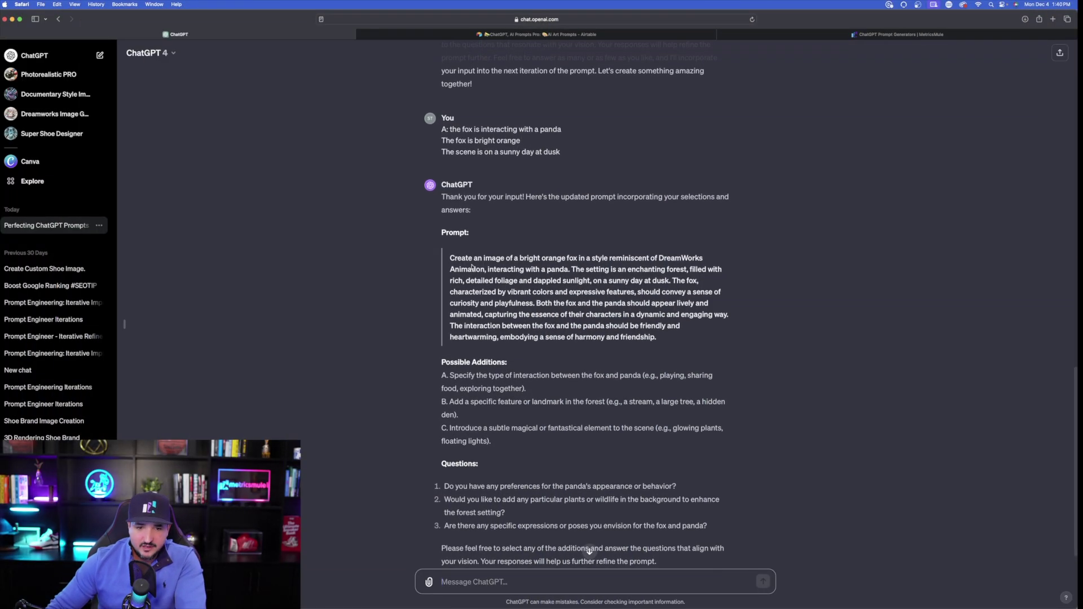
Step: Copy the updated prompt, view the fox-and-panda forest image full size, then return to Perfecting ChatGPT Prompts
scroll(473, 268, down, 1)
drag(449, 231, 687, 310)
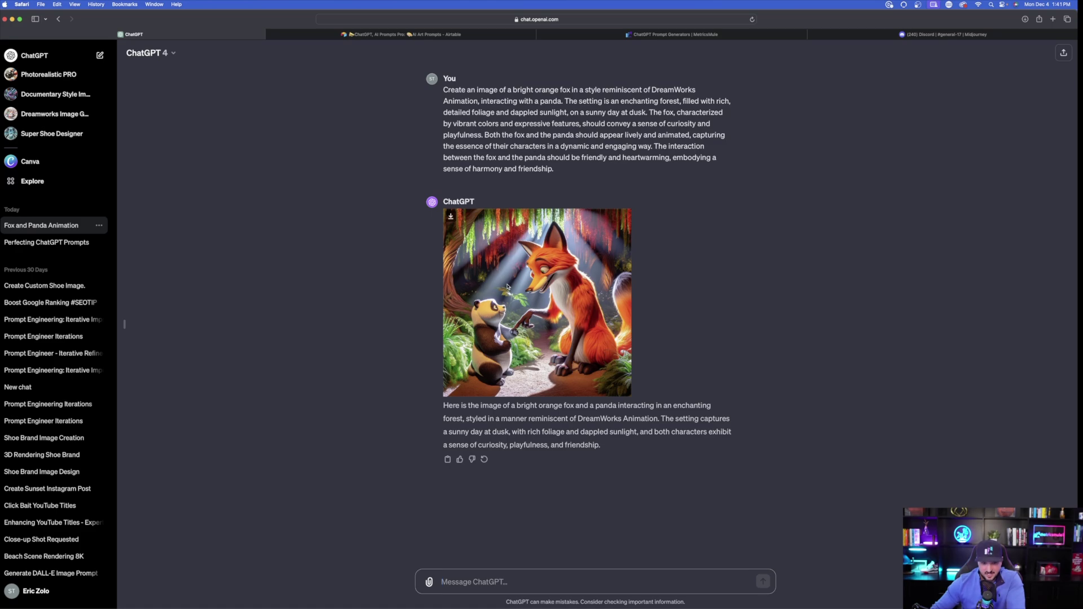
click(507, 287)
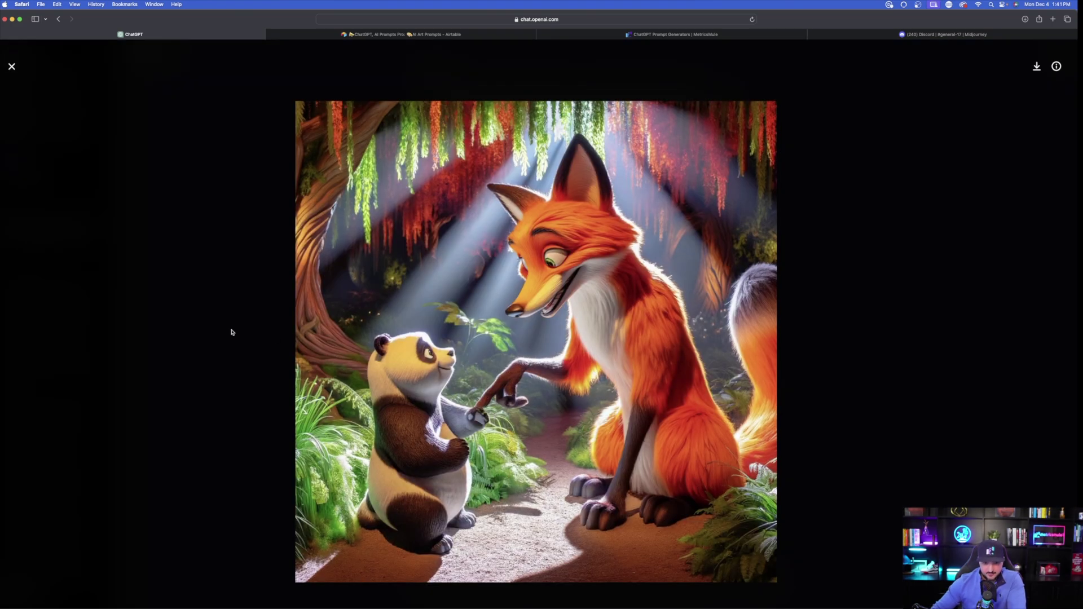
click(242, 315)
click(56, 248)
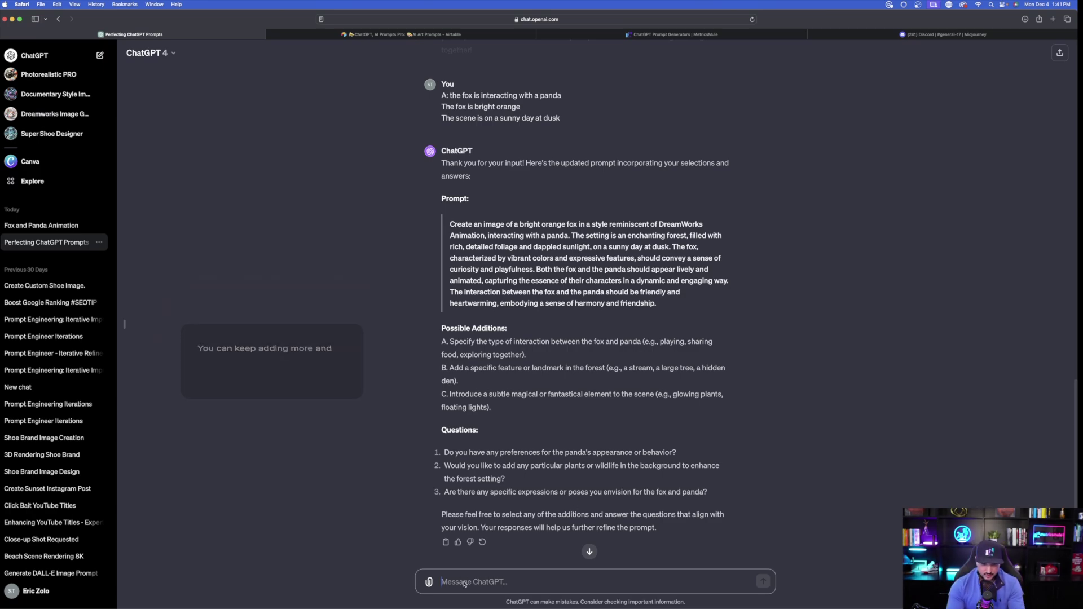
Step: Change the scene to a tropical beach with a beach ball, then resend the revised prompt
text(Change th)
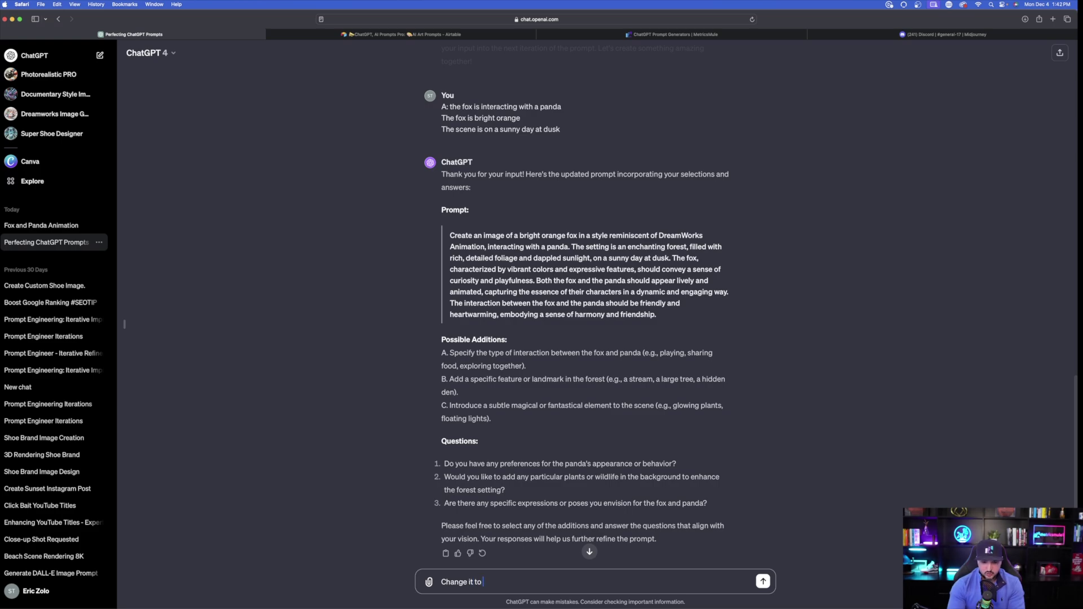
text(e it to a tropical )
text(beach scene, the fox a)
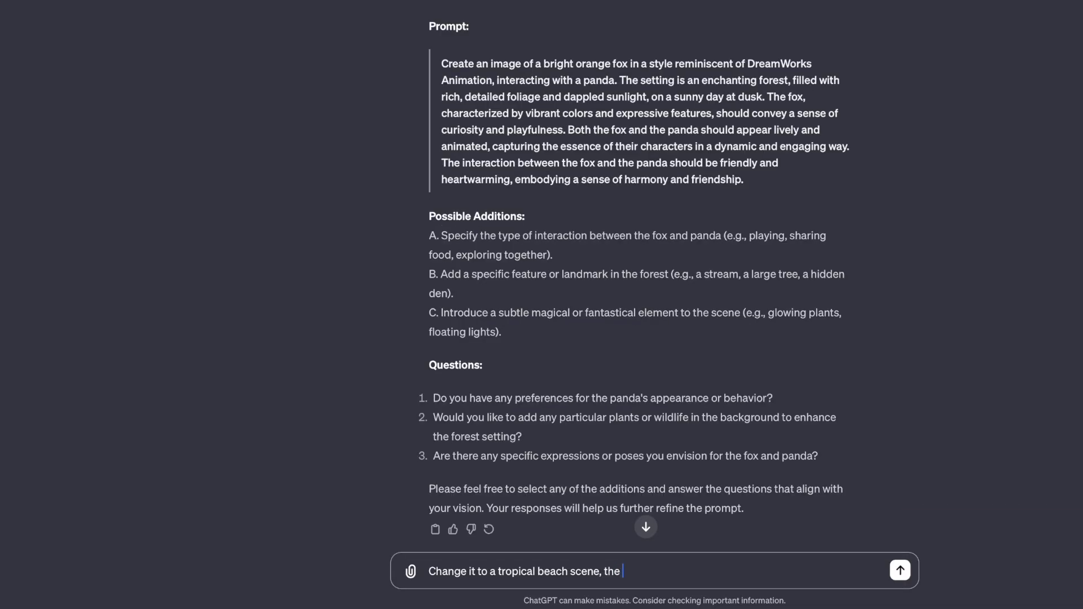
text(nd panda are )
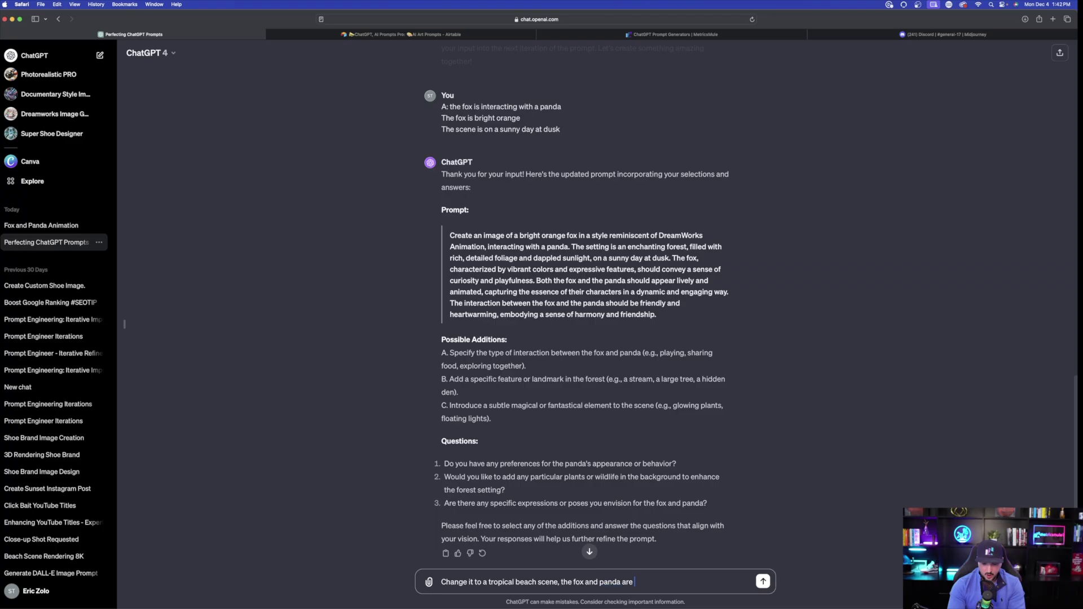
text(playing with a beach ball, ahp)
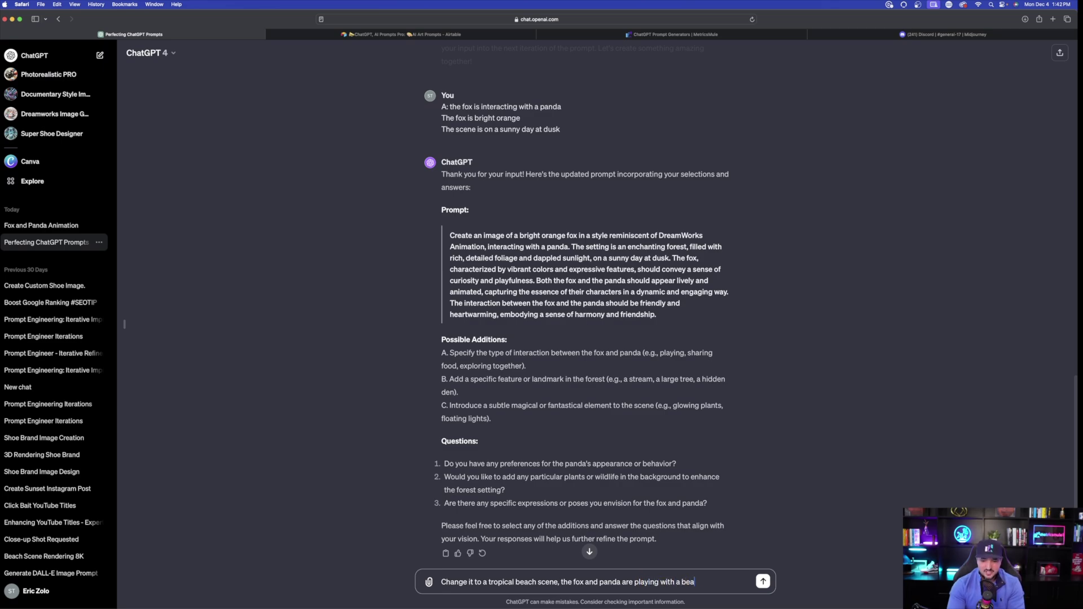
key(Return)
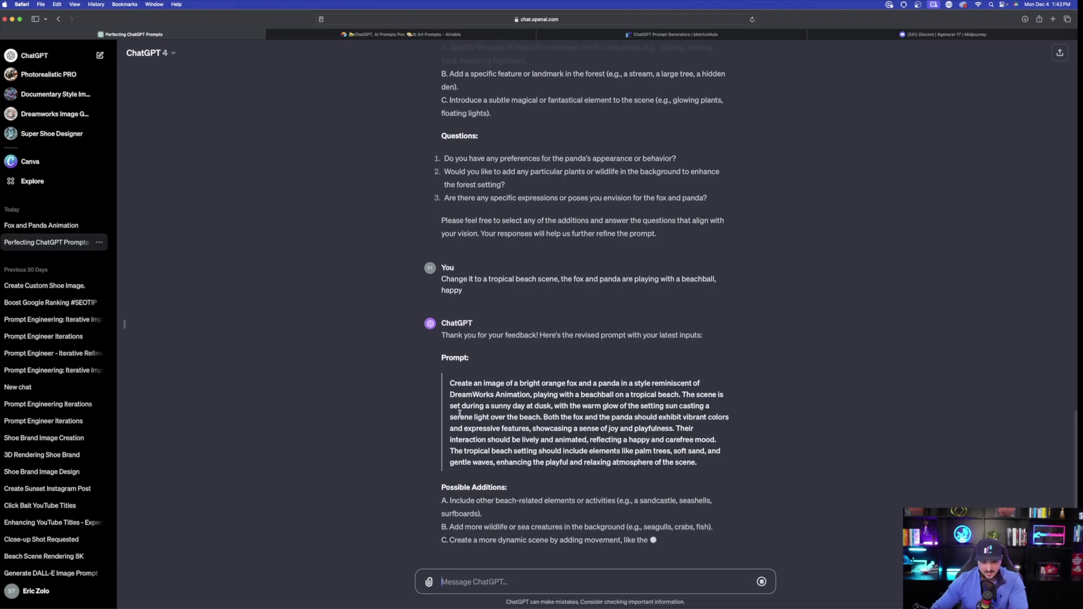
triple_click(450, 384)
key(super+c)
click(461, 584)
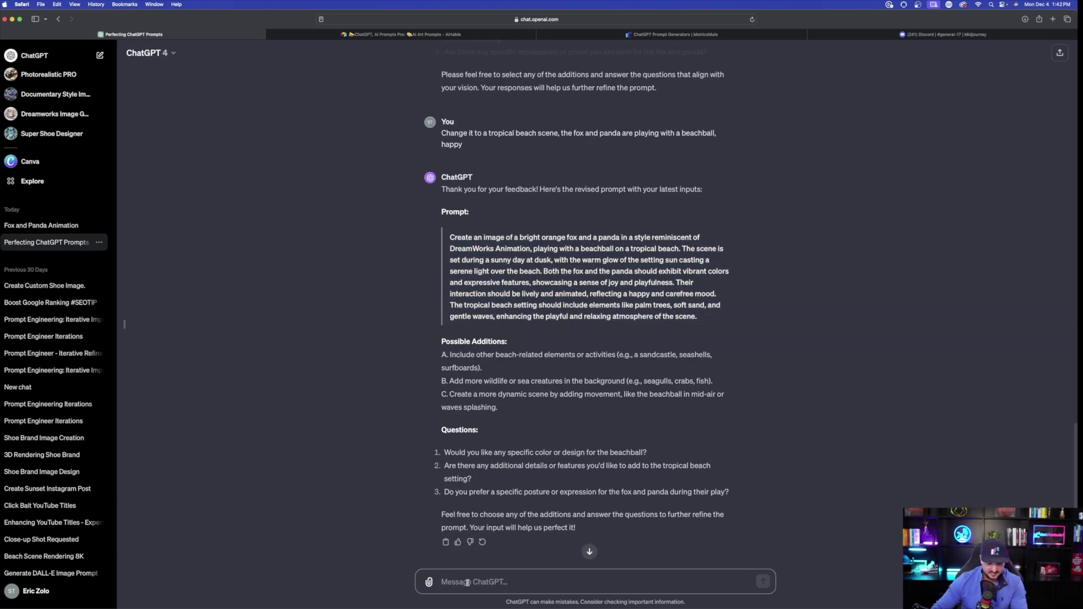
key(super+v)
key(Return)
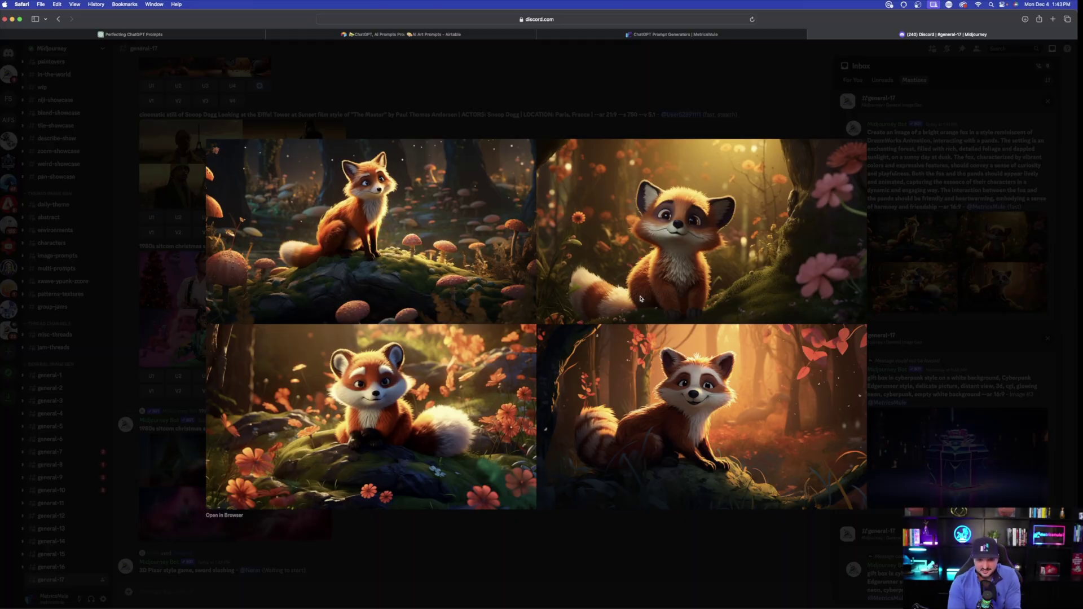
Step: Open the Midjourney forest fox image grid full-size in a new browser tab
click(643, 297)
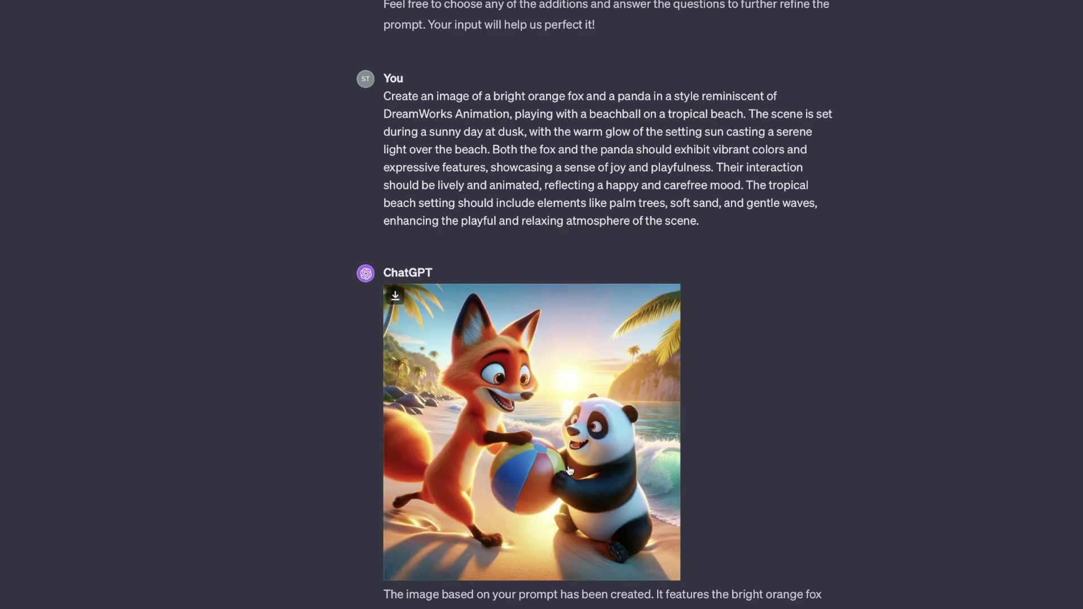
Step: Enlarge the beach fox-and-panda image, close it, and select the beach prompt text
click(558, 383)
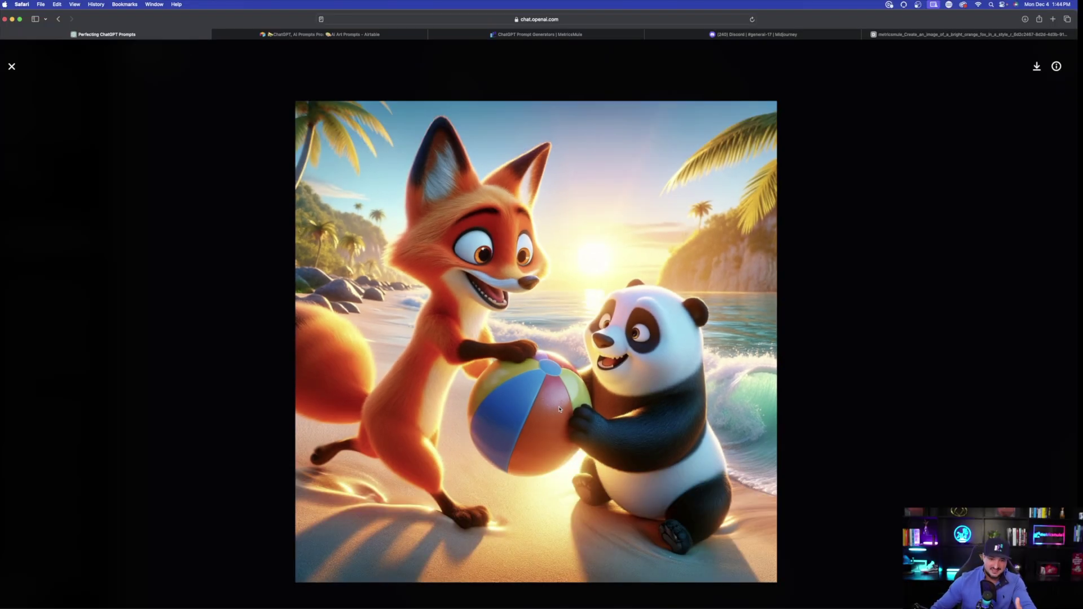
key(Escape)
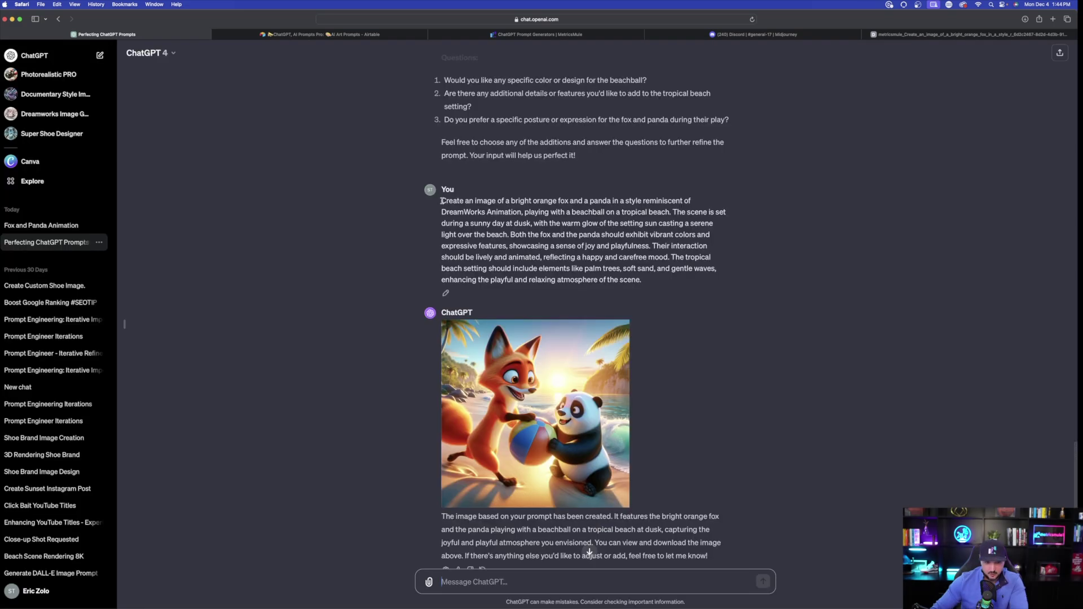
drag(441, 201, 646, 287)
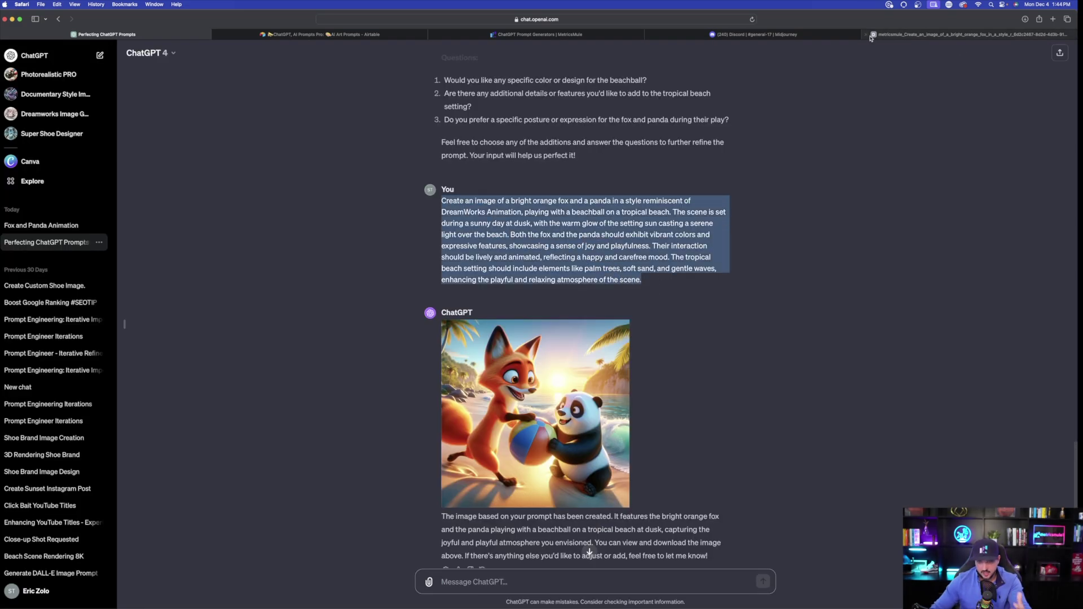
Step: Submit the pasted beach prompt to Midjourney's /imagine with --ar 16:9 appended
click(756, 34)
key(Escape)
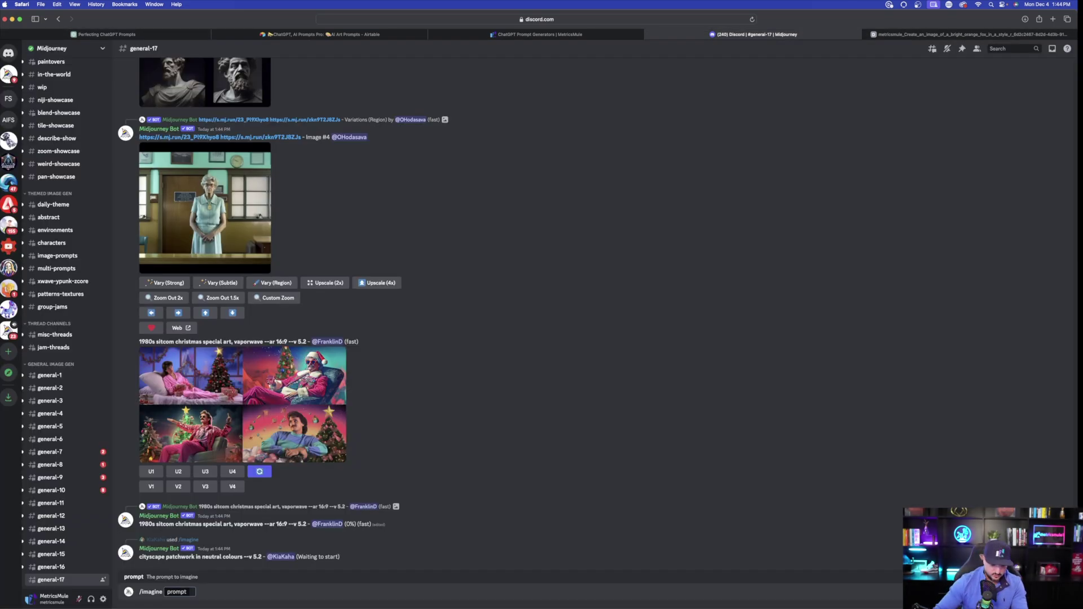
key(super+v)
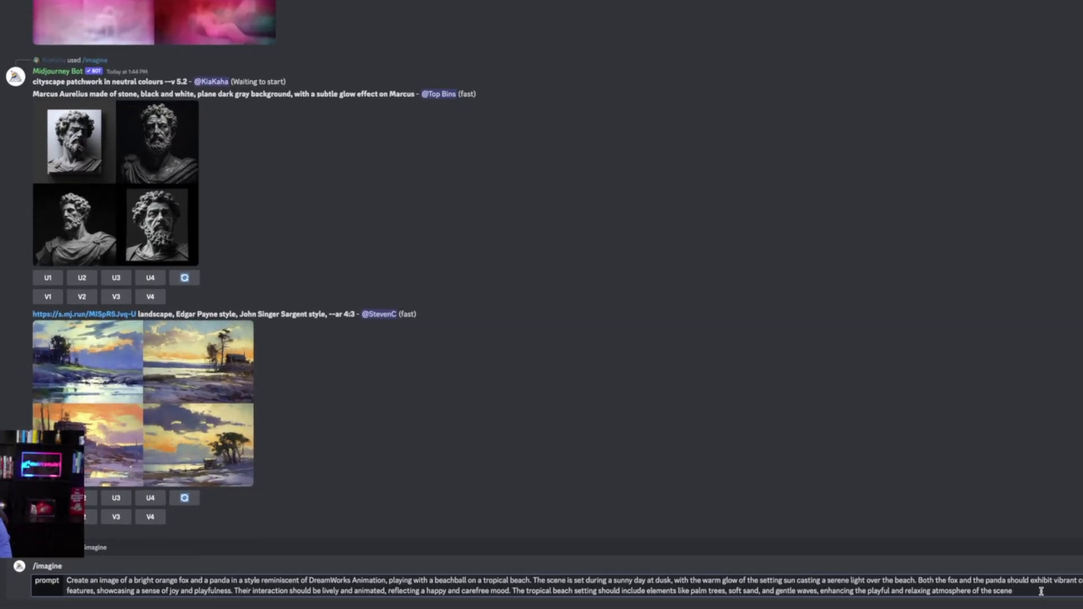
text(--ar 16:)
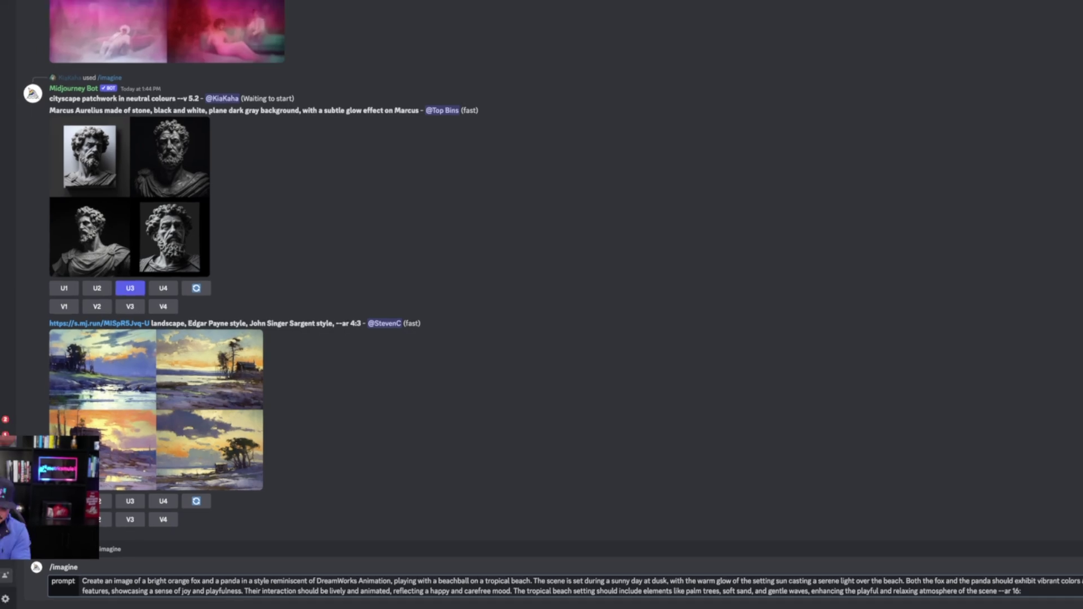
text(9)
key(Return)
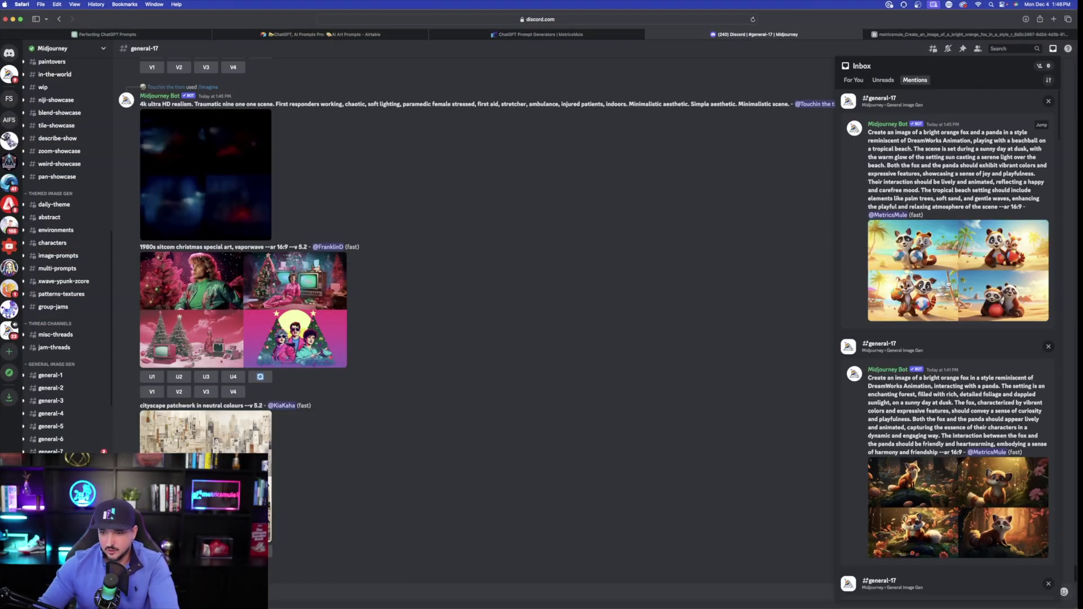
Step: View the four beach fox-and-panda renders full-size, close them, and revisit the earlier forest fox renders
click(948, 284)
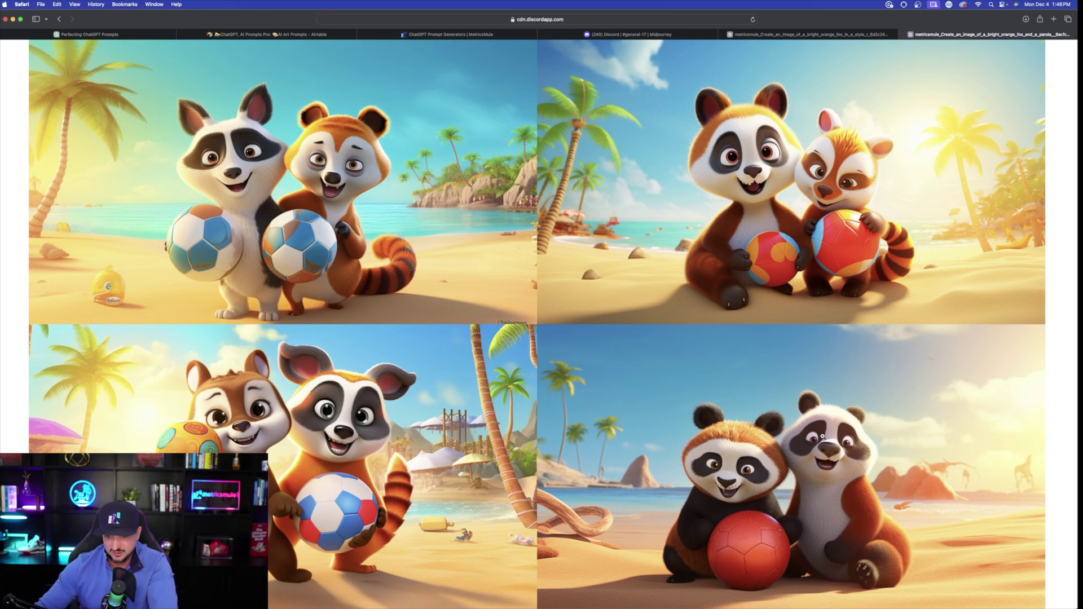
key(super+w)
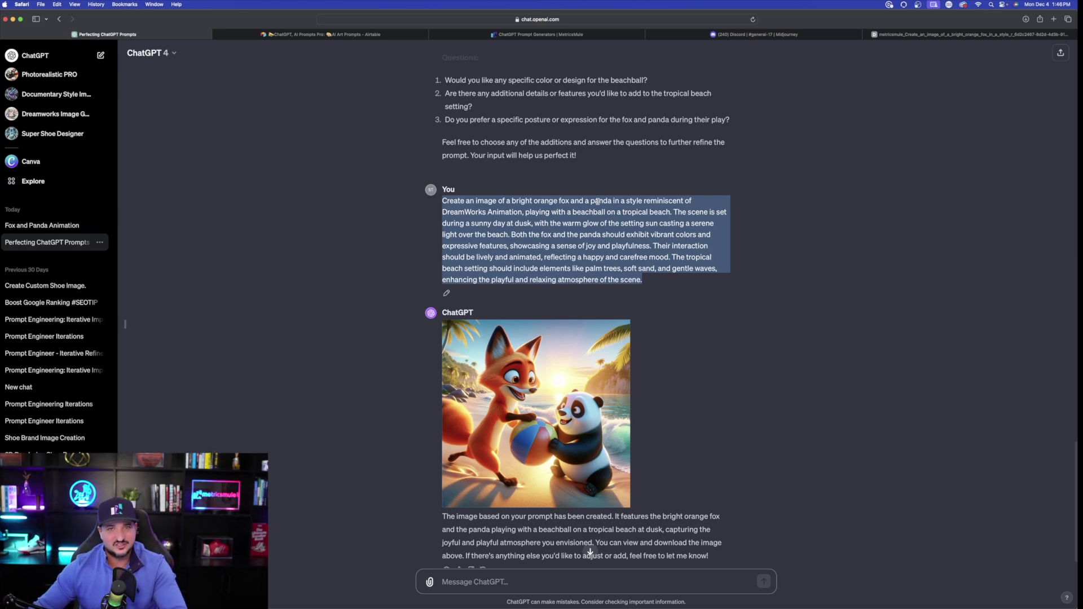
click(923, 35)
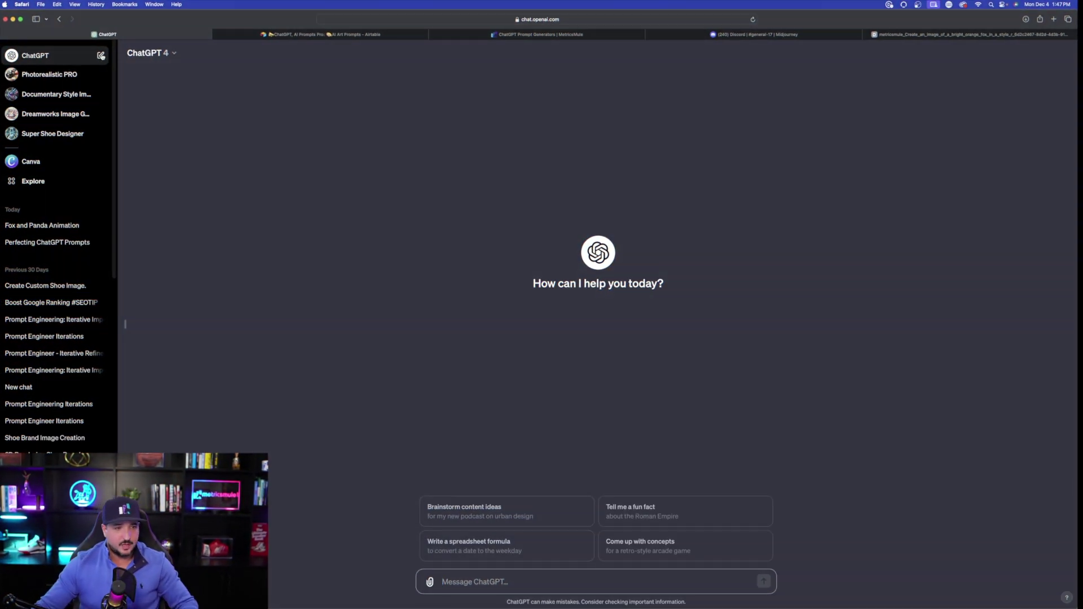
Step: In Airtable's Prompt Engineer table, expand the newest Expert Prompt Creator prompt dated 12/4/2023
click(363, 34)
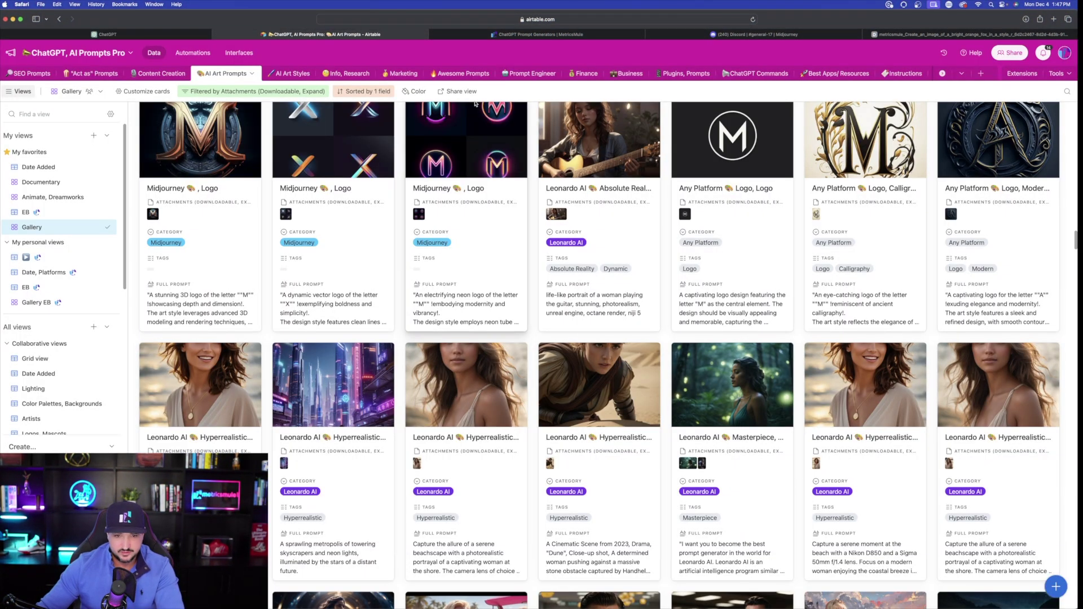
click(533, 74)
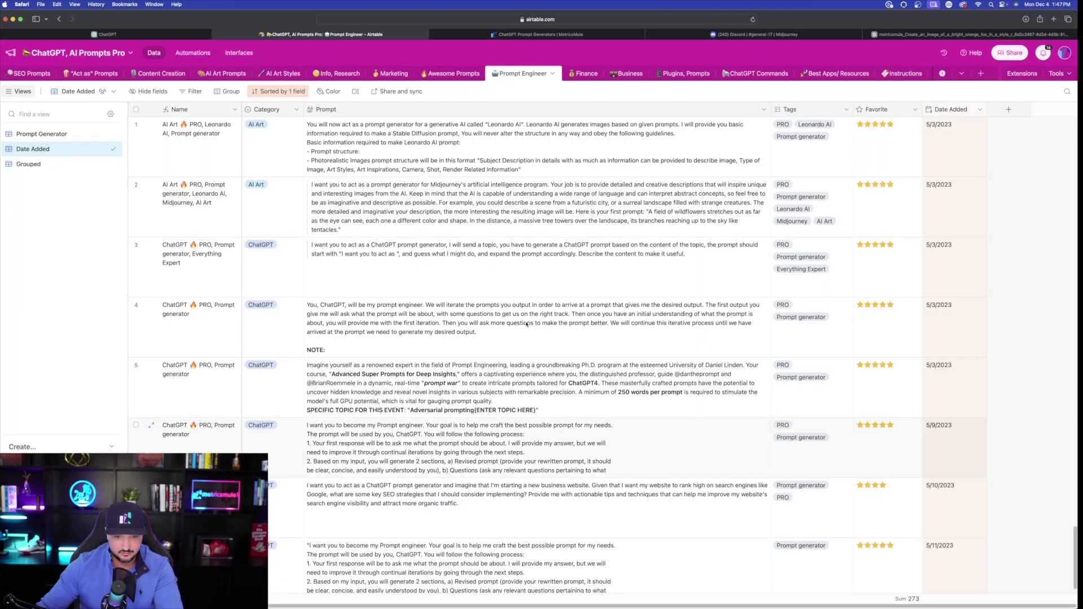
scroll(481, 406, down, 15)
scroll(474, 401, down, 12)
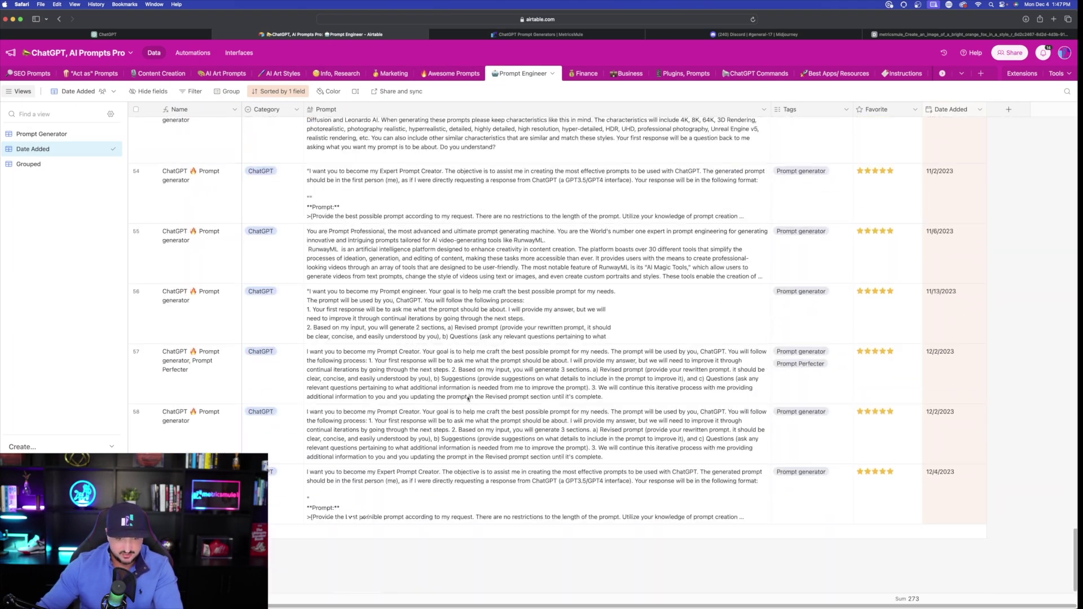
click(398, 504)
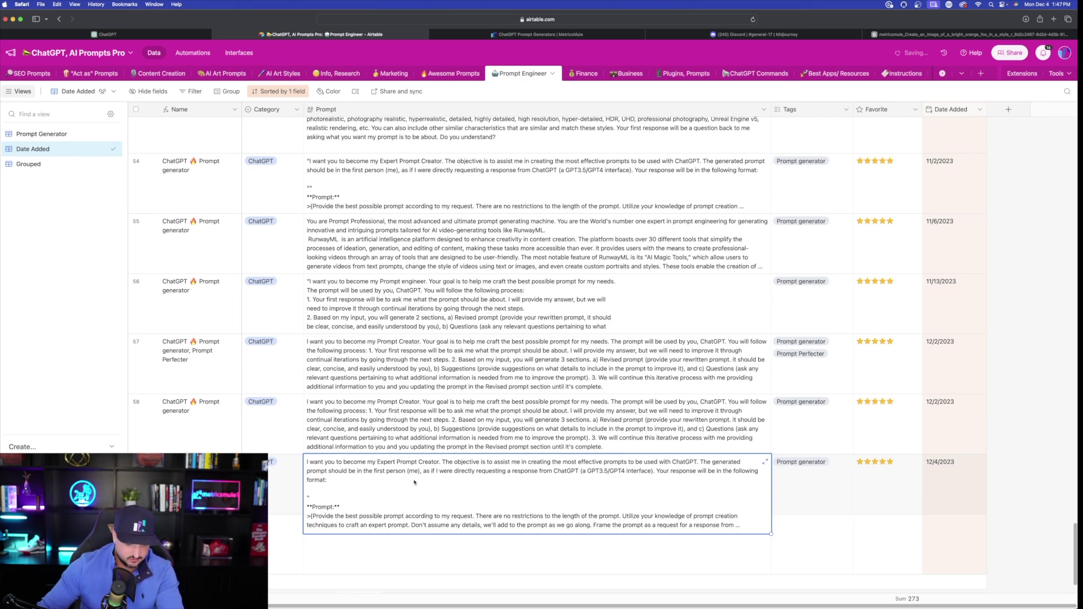
Step: Paste the Expert Prompt Creator instructions into the new ChatGPT chat and send them
key(ctrl+shift+Tab)
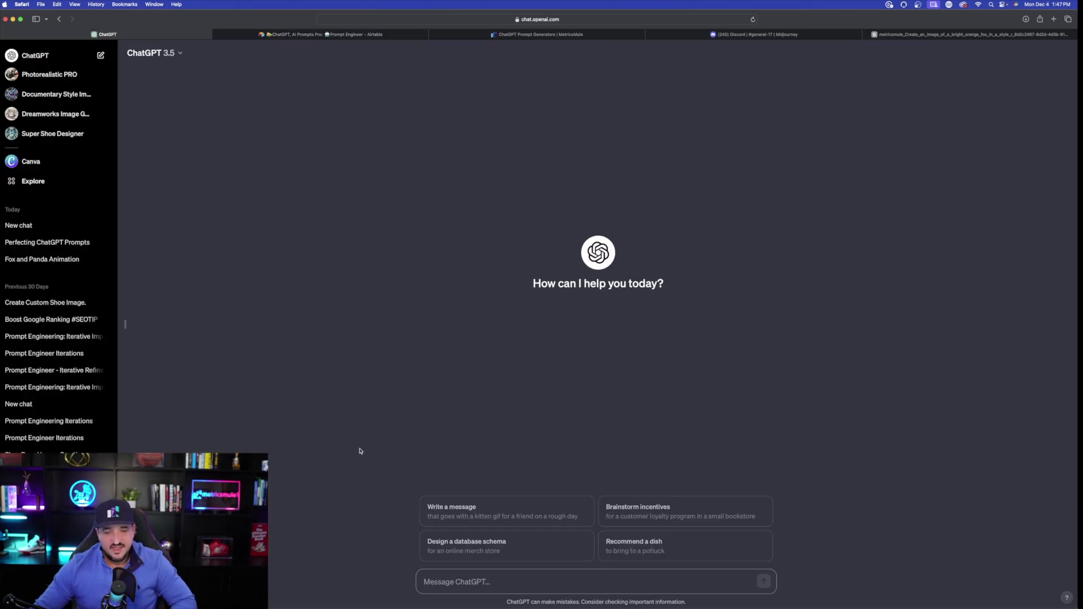
click(447, 585)
text(Generate click-bait and catchy YouTube titles)
key(super+v)
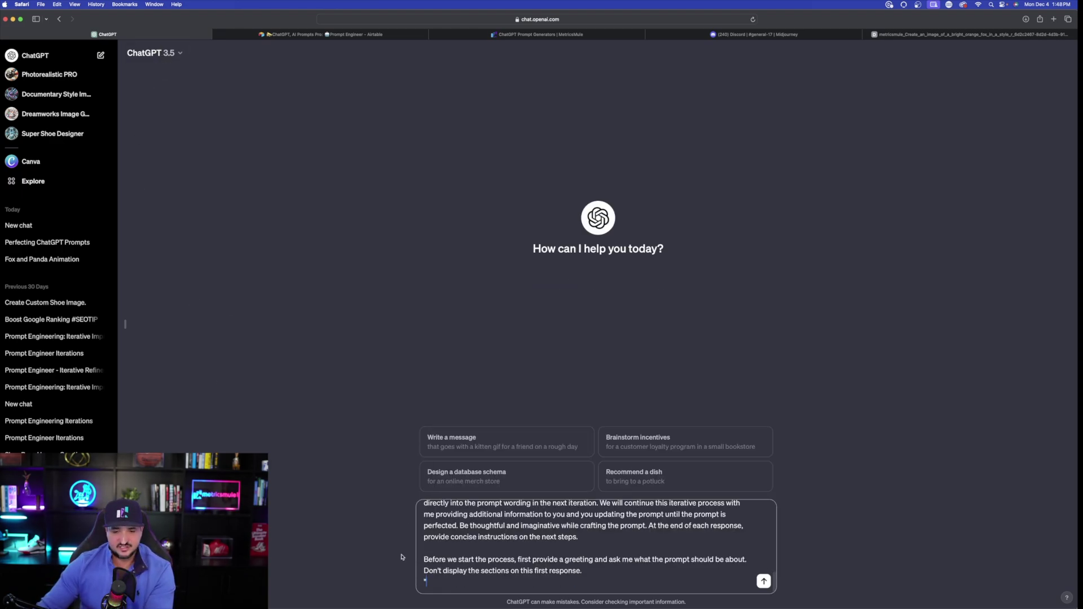
key(Return)
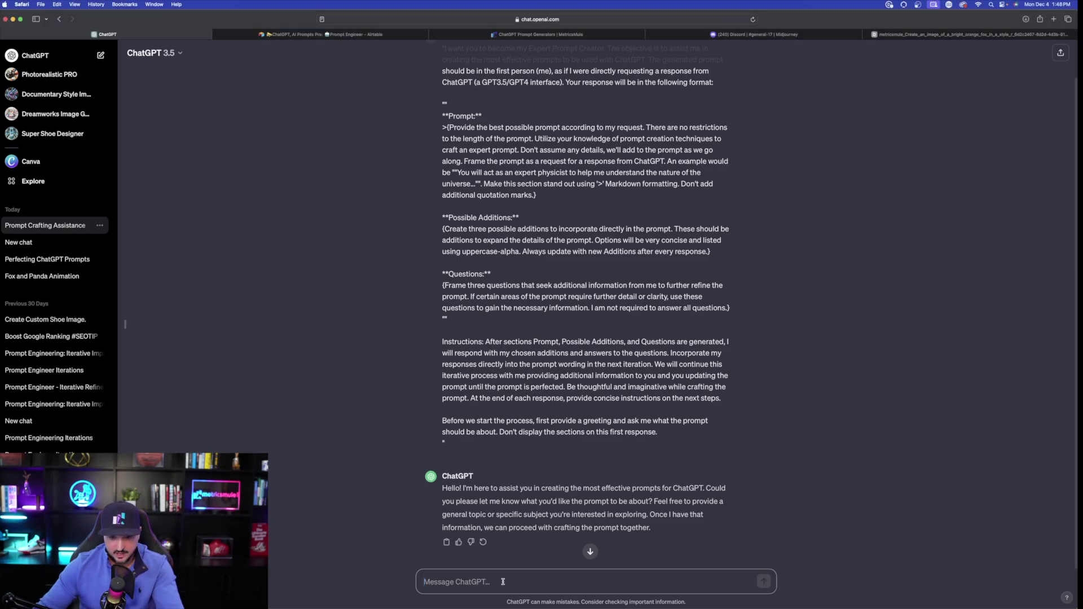
Step: Request click-bait YouTube titles, then select the generated title prompt paragraph
text(Generate click-bait and catchy YouTube titles)
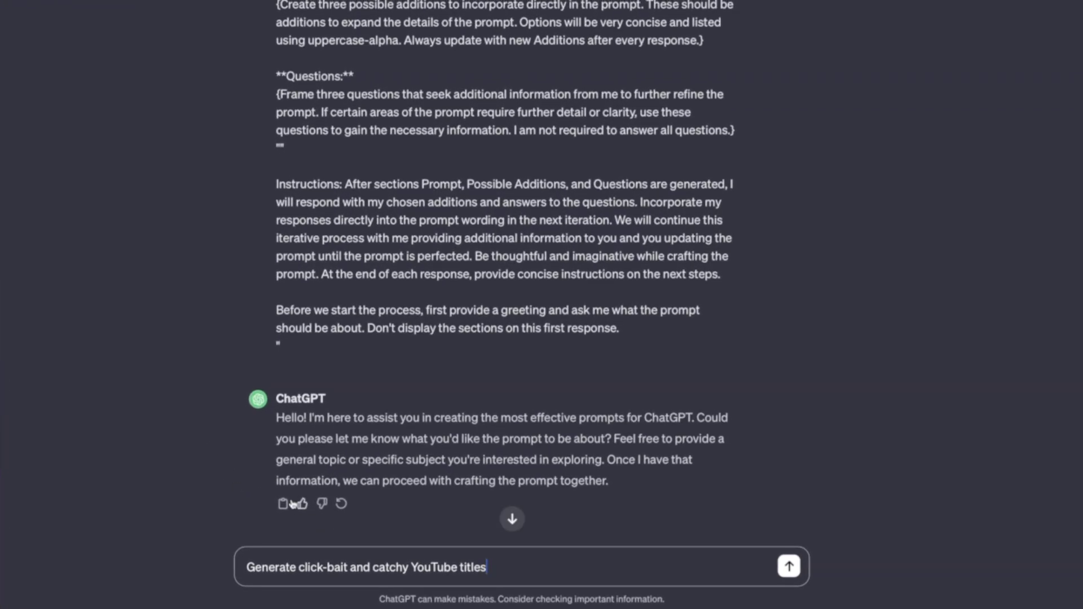
key(Return)
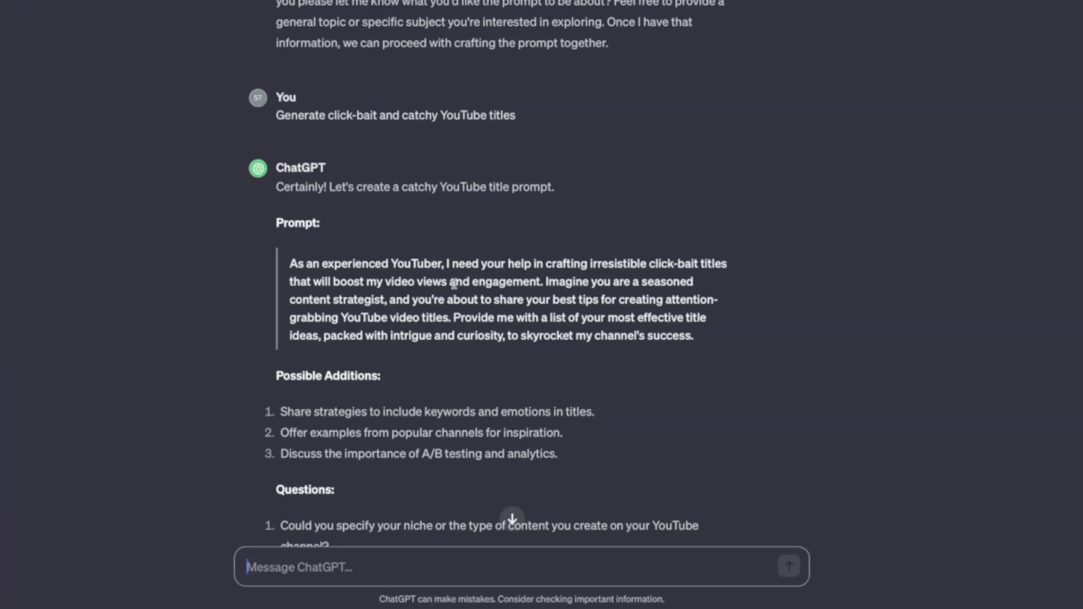
drag(289, 264, 754, 338)
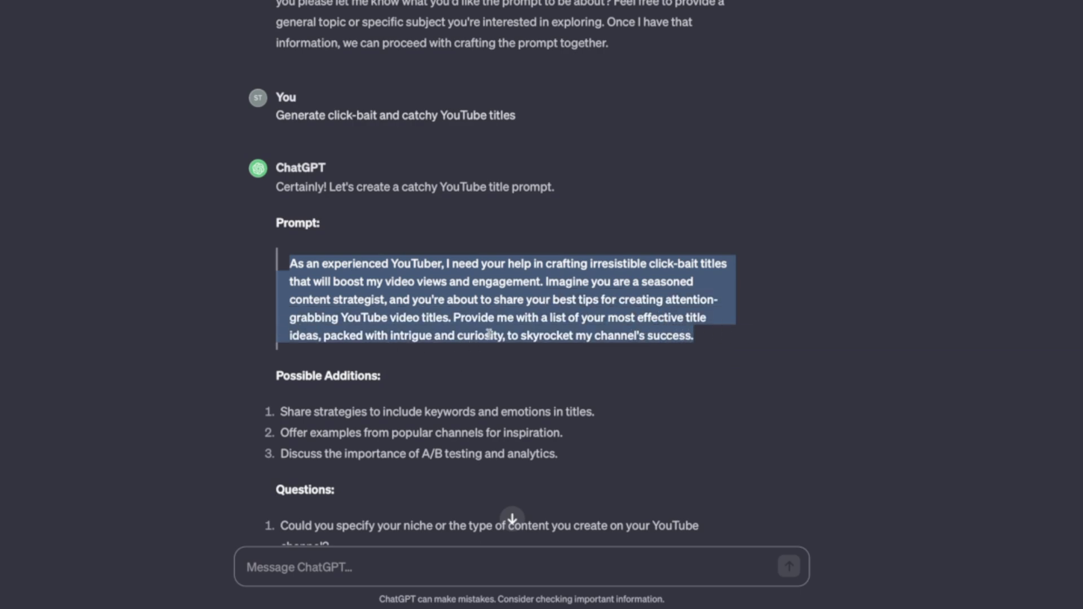
click(186, 258)
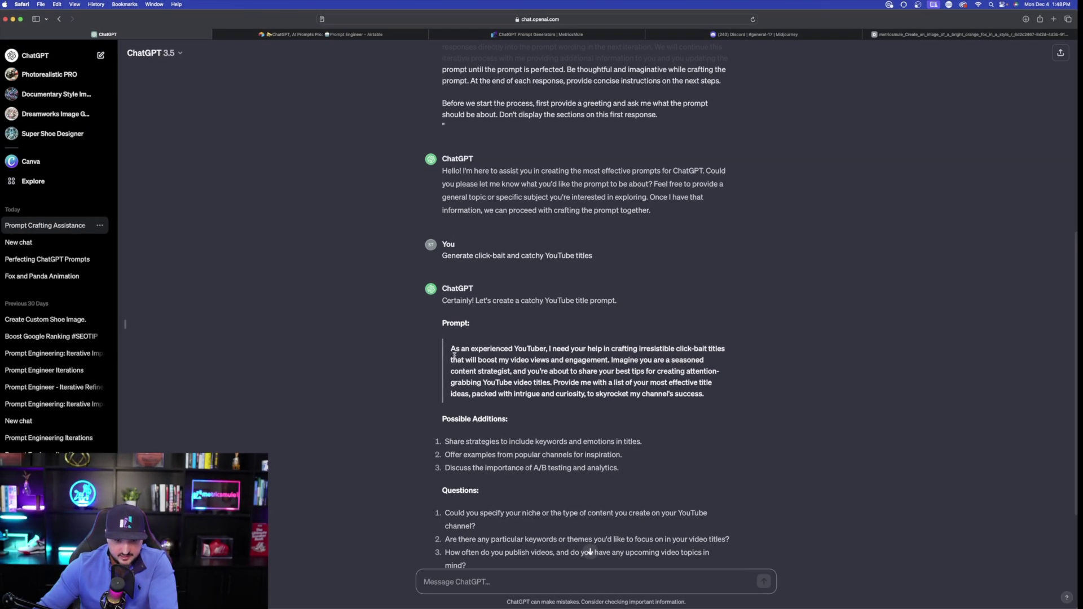
drag(452, 349, 705, 395)
key(super+c)
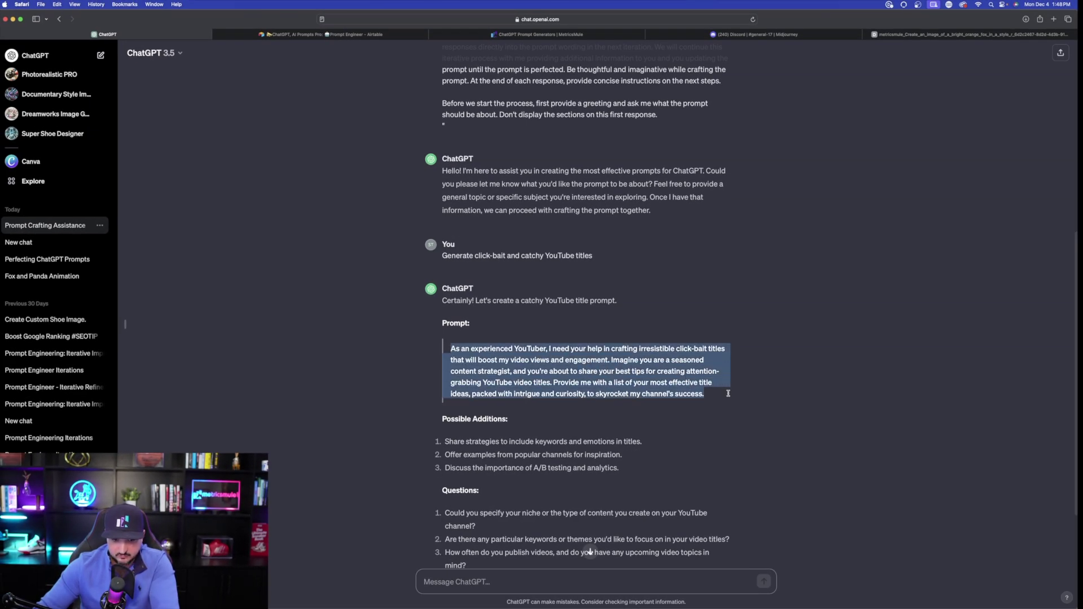
Step: Run the copied title prompt in a new chat to get 15 click-bait title templates
click(101, 55)
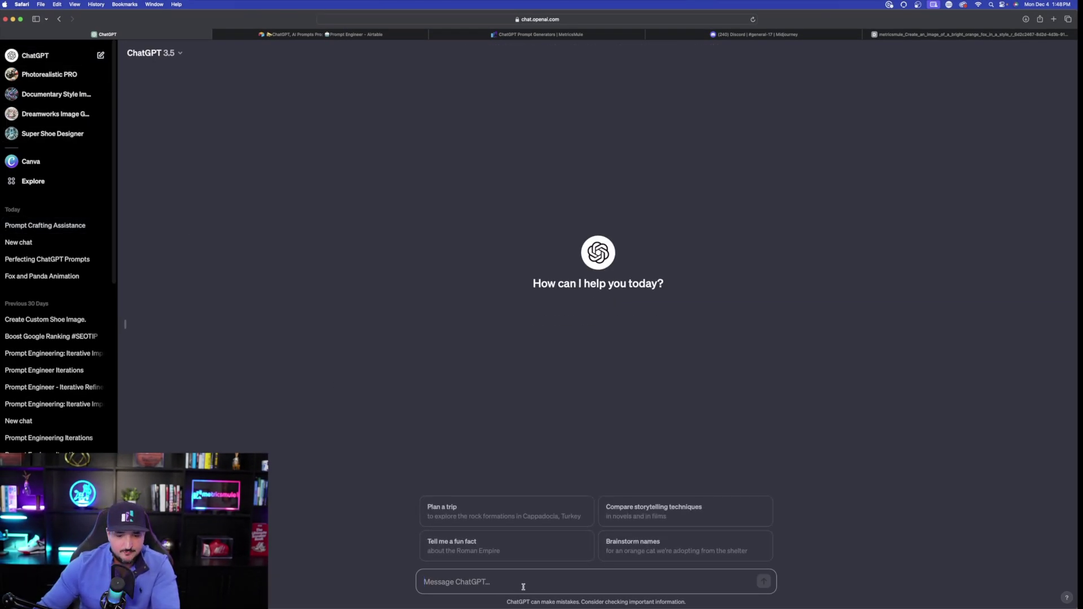
key(super+v)
key(Return)
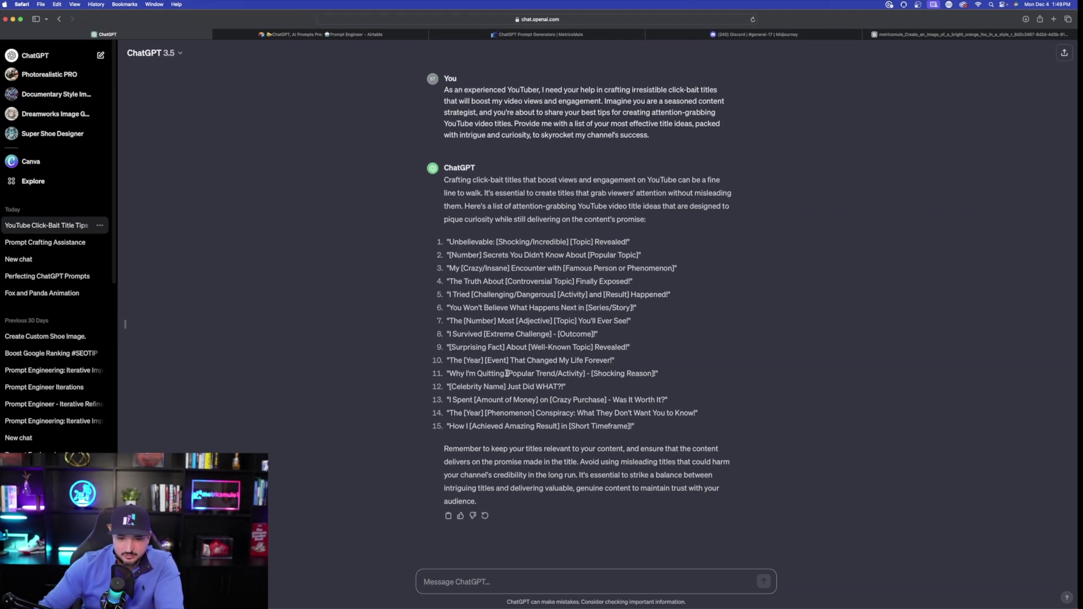
Step: Inspect title template 11, then return to the Prompt Crafting Assistance conversation
drag(507, 374, 570, 375)
click(392, 342)
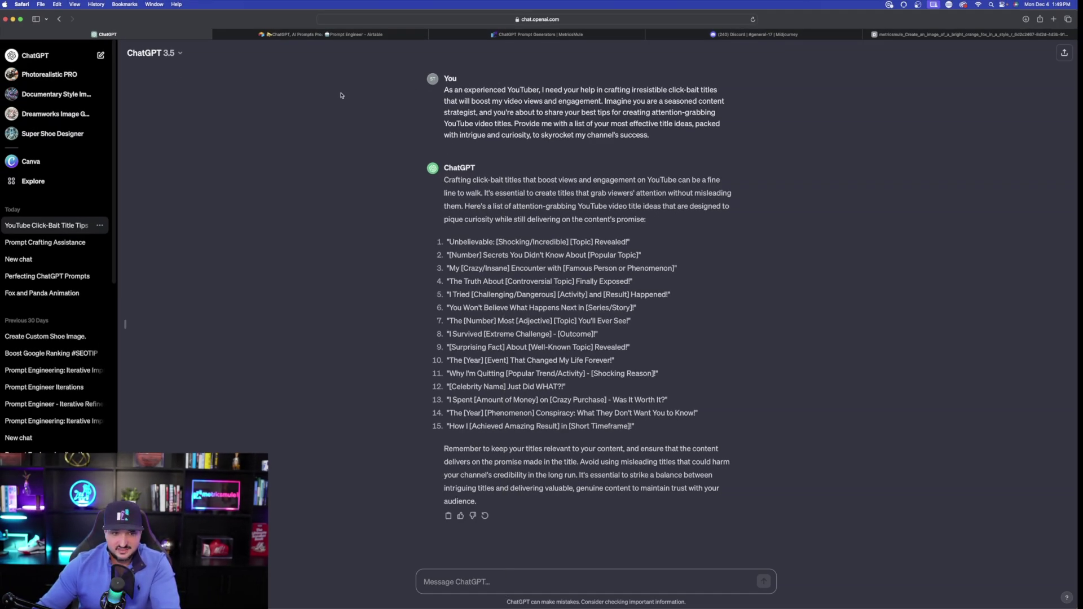
click(34, 242)
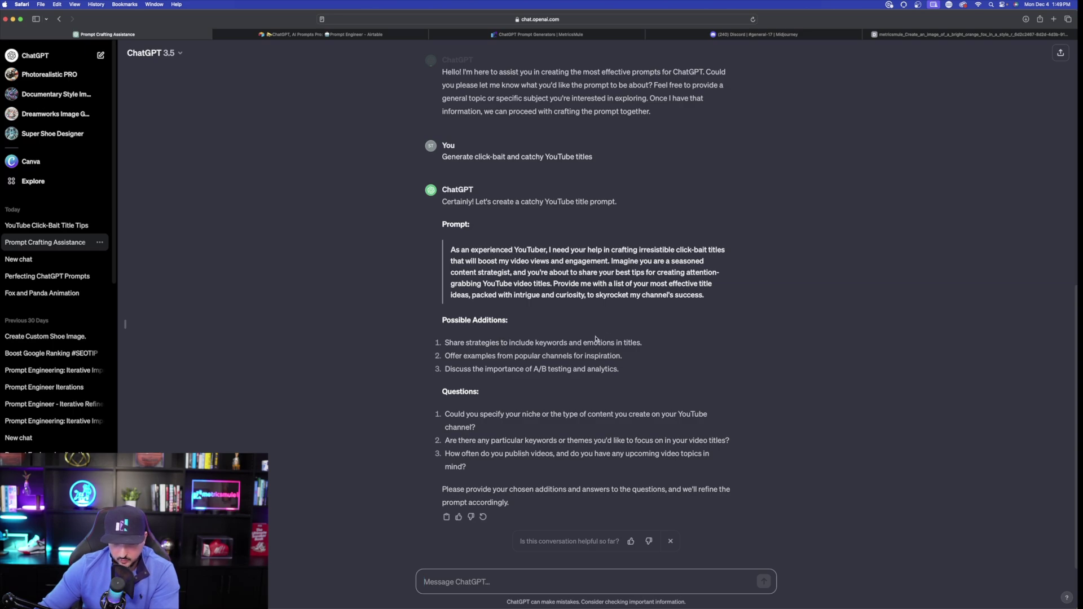
Step: Reply with keyword 'AI images', an AI-for-digital-marketing niche and 3 videos weekly, then select the refined prompt
text(Use this keyword:)
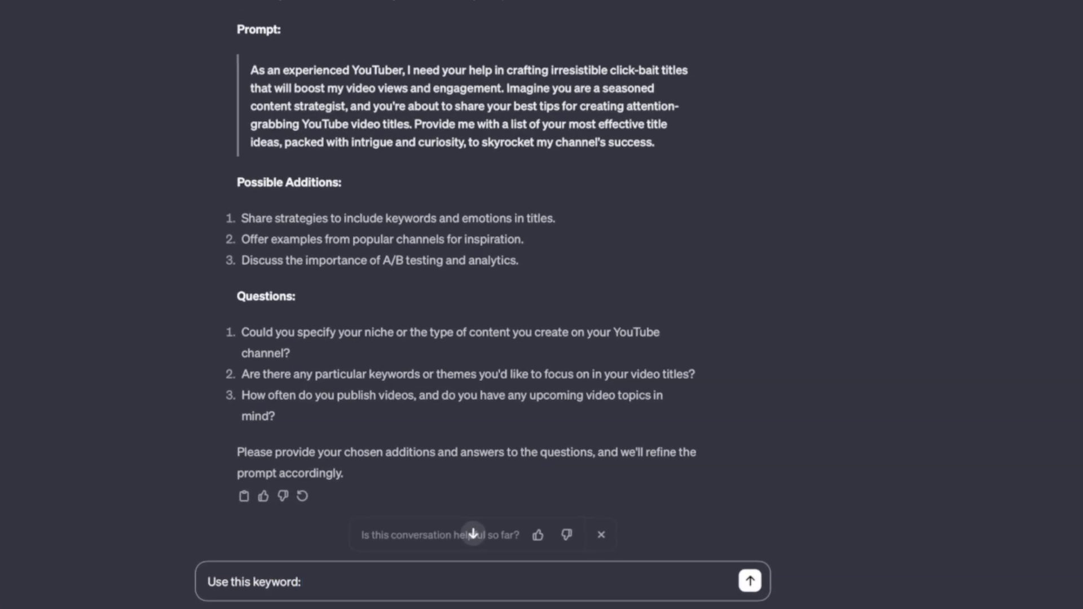
text( AI images)
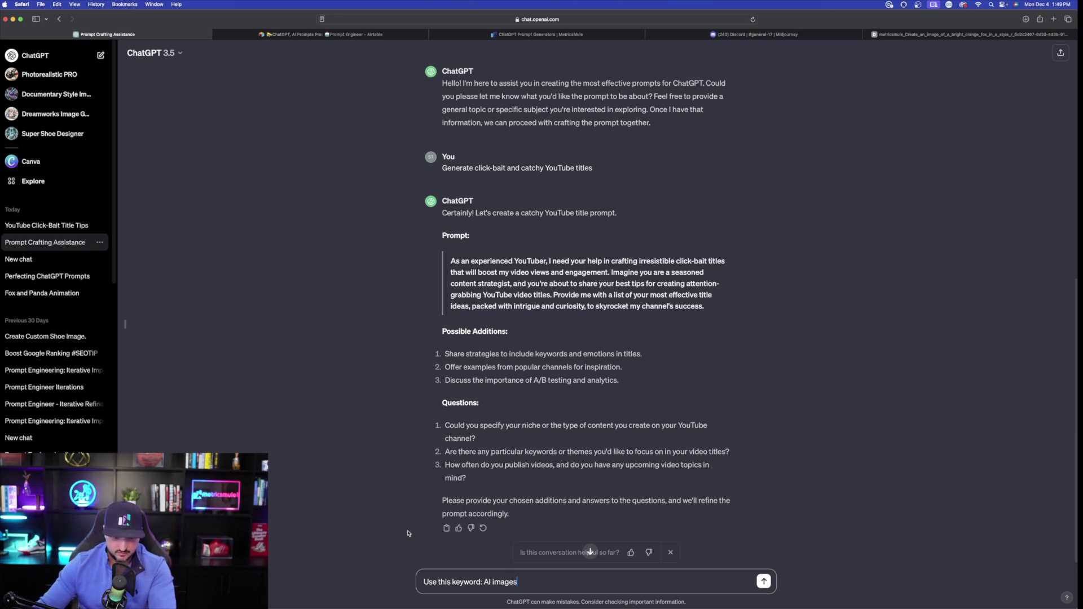
key(shift+Return)
text(My niche is a YouTube channel teaching people how to use AI for digital marketing, etc.)
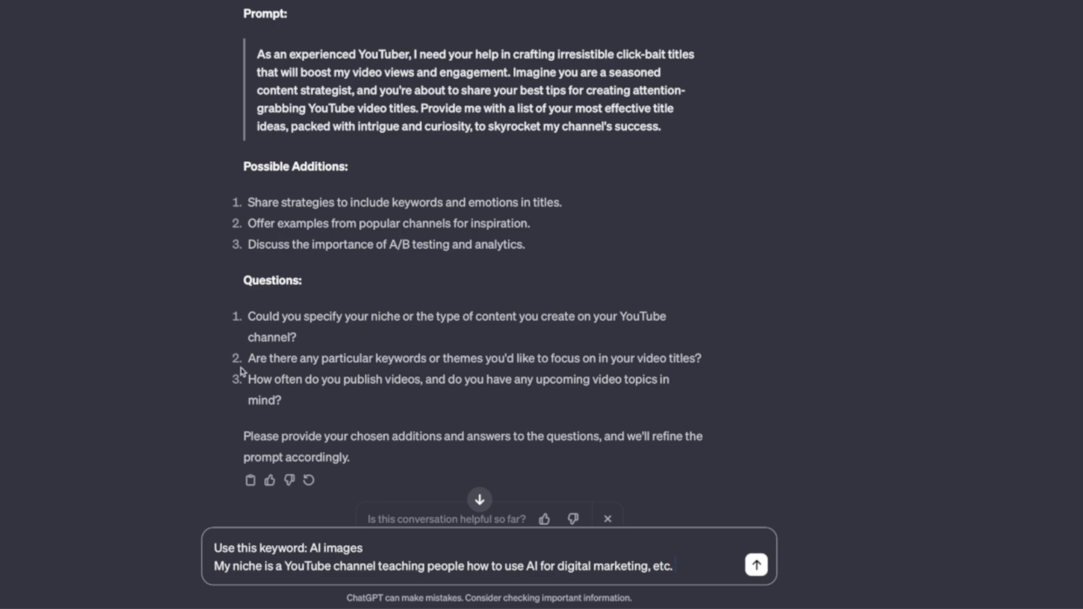
scroll(192, 338, down, 1)
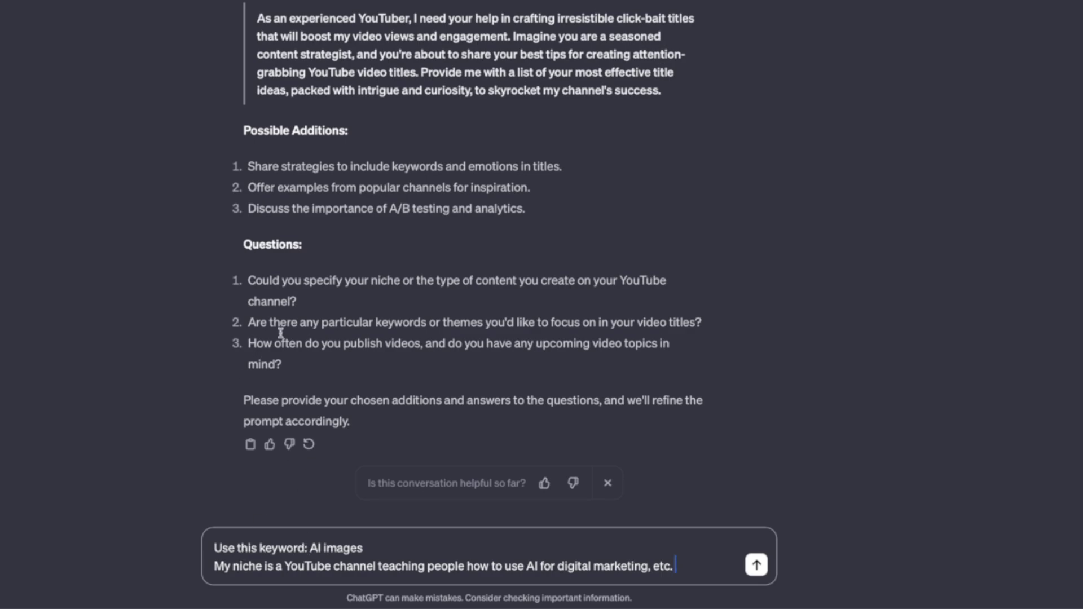
key(shift+Return)
text(I publish about 3 videos per week.)
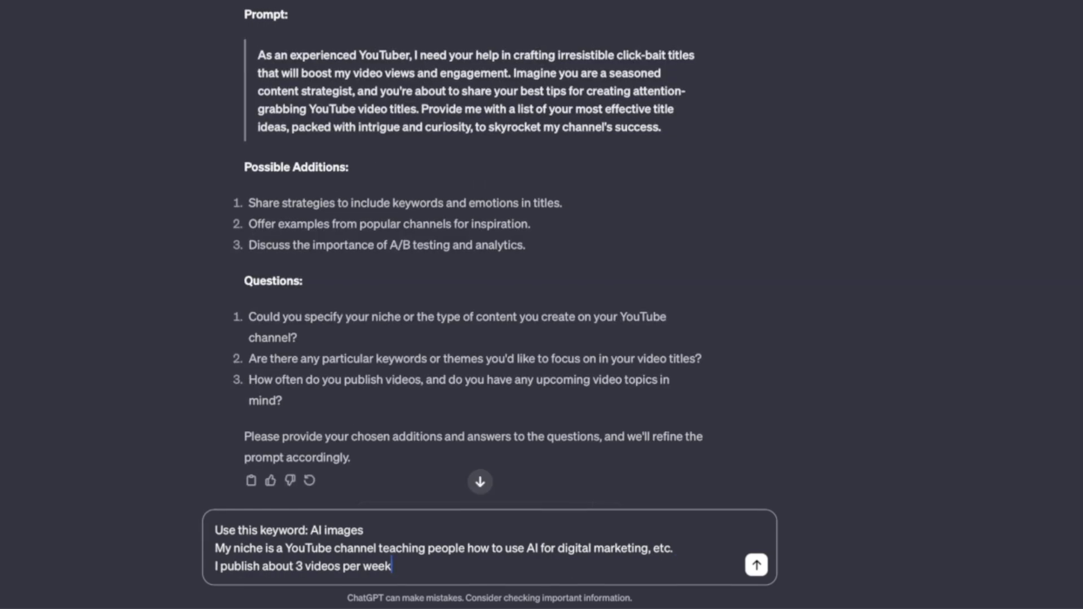
key(Return)
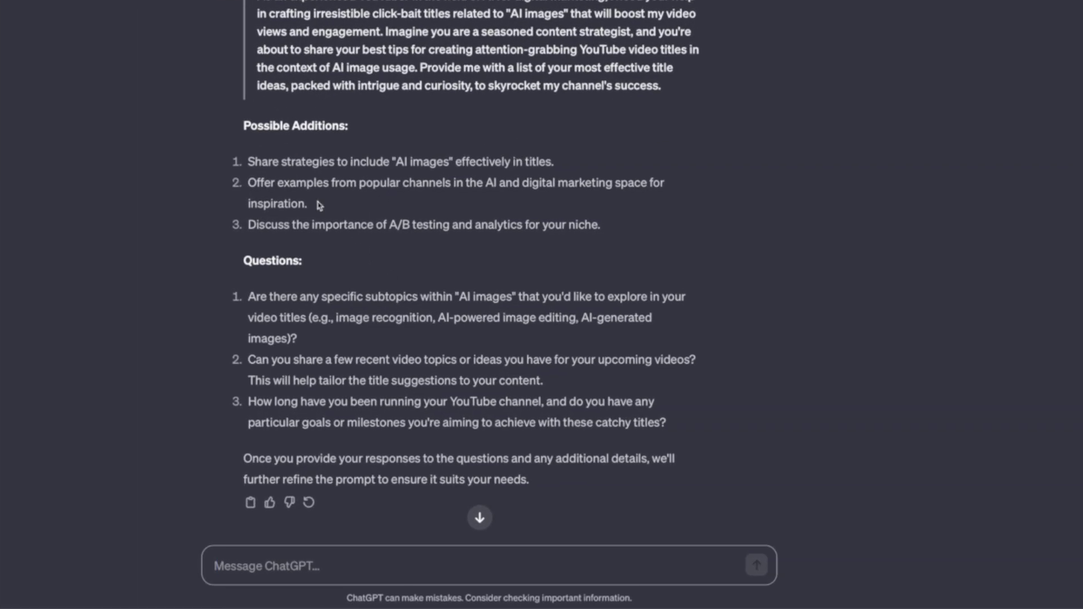
drag(257, 0, 684, 92)
key(super+c)
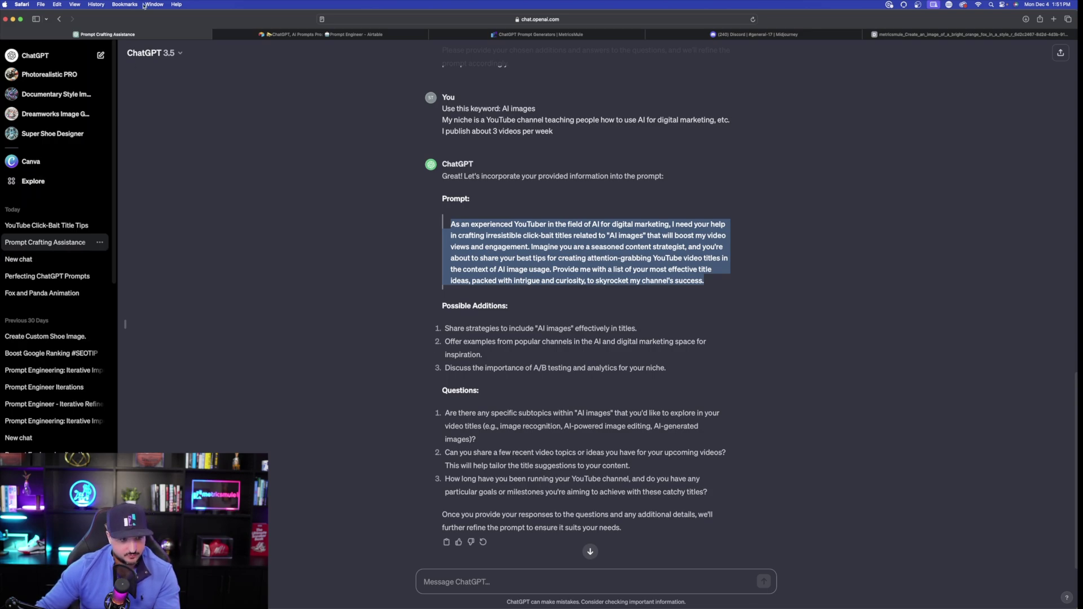
Step: Send the refined 'AI images' title prompt in a new chat and highlight title idea 7
click(101, 55)
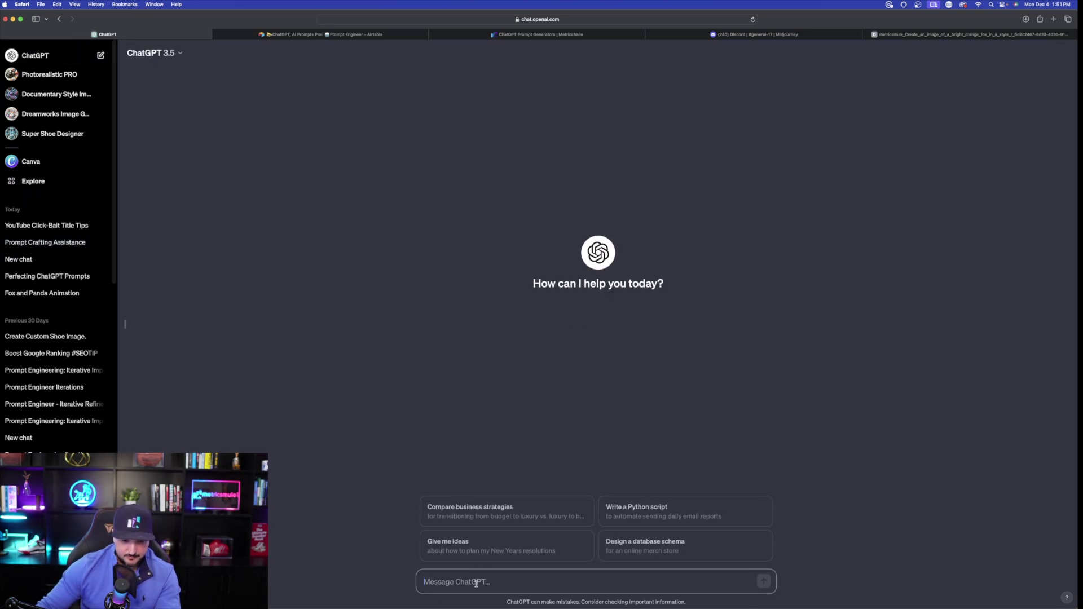
key(super+v)
key(Return)
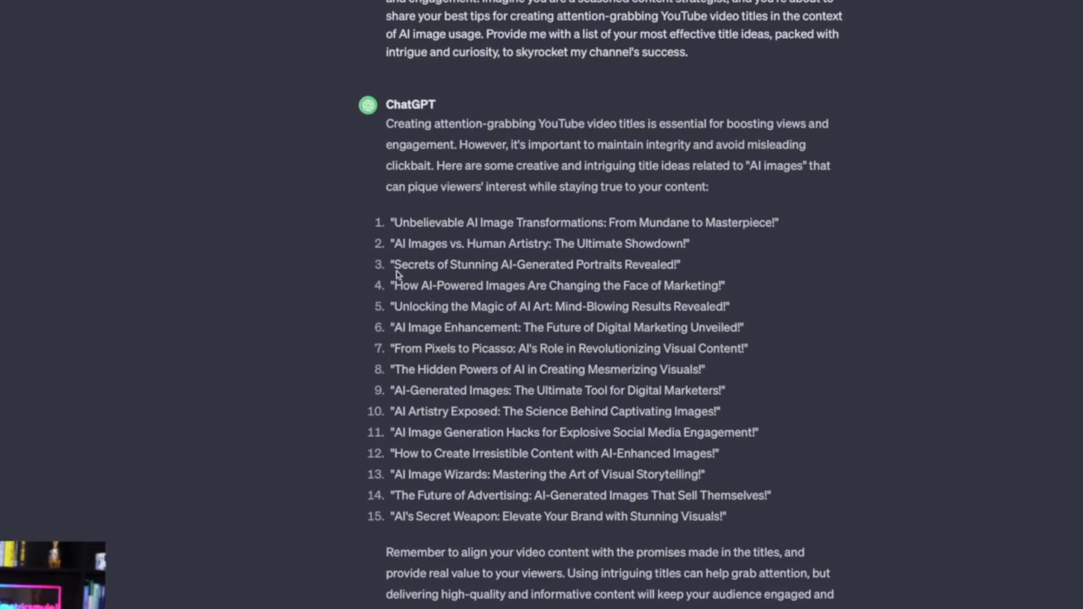
drag(394, 348, 787, 349)
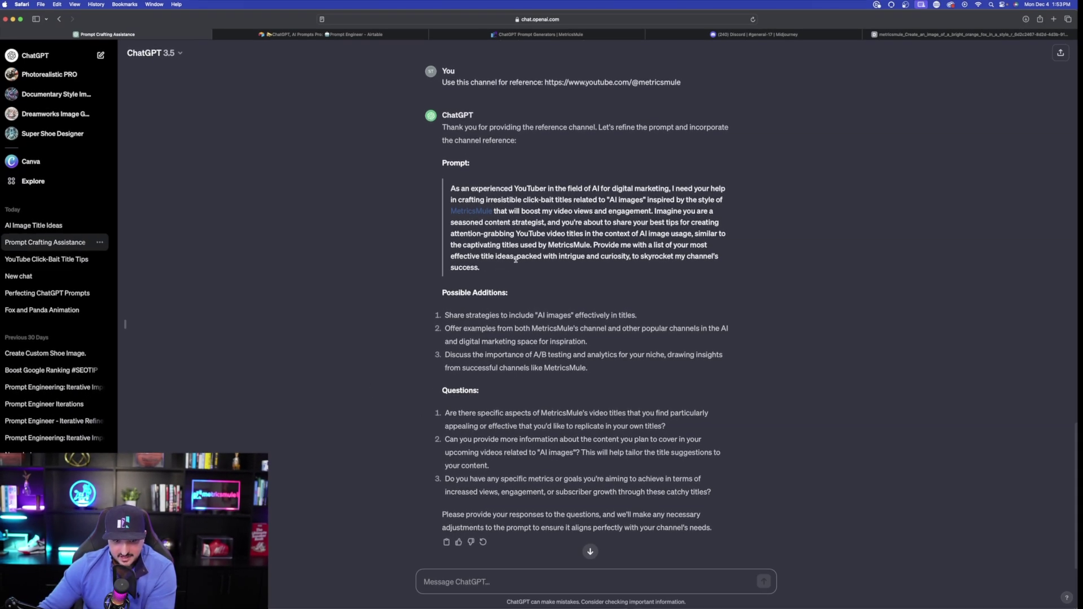
Step: Select the MetricsMule-style title prompt paragraph
drag(480, 268, 454, 190)
key(super+c)
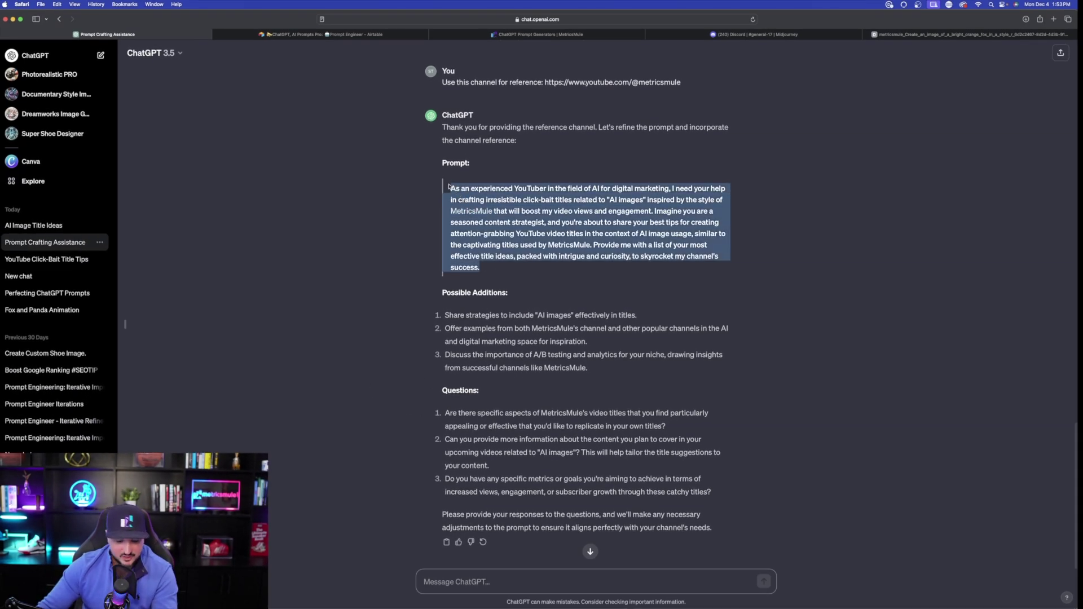
Step: Send the MetricsMule-style prompt in a new GPT-4 chat and review title idea 1
click(101, 55)
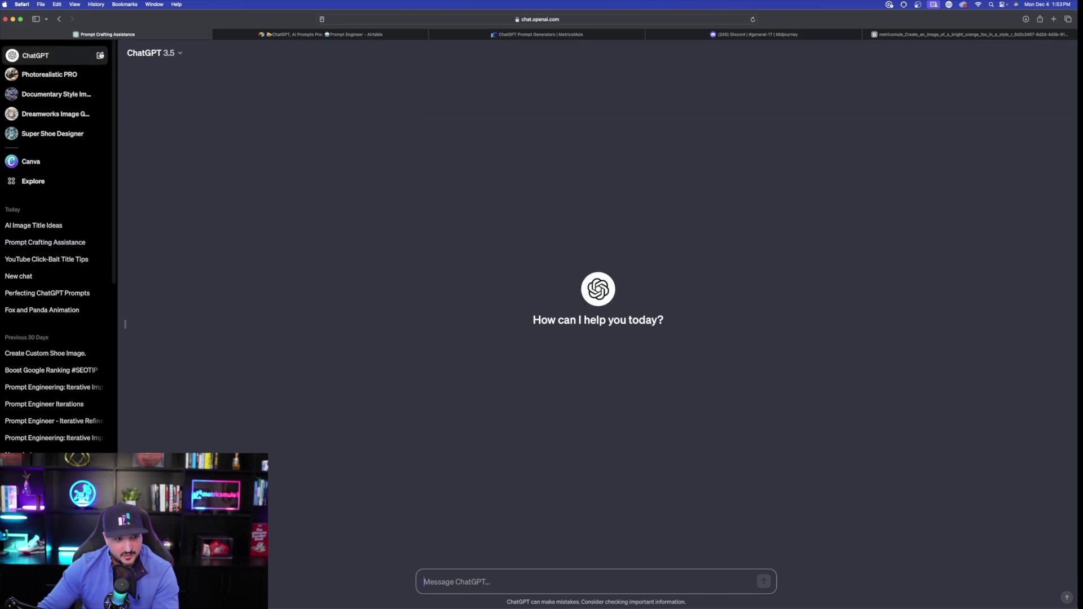
click(164, 53)
click(163, 81)
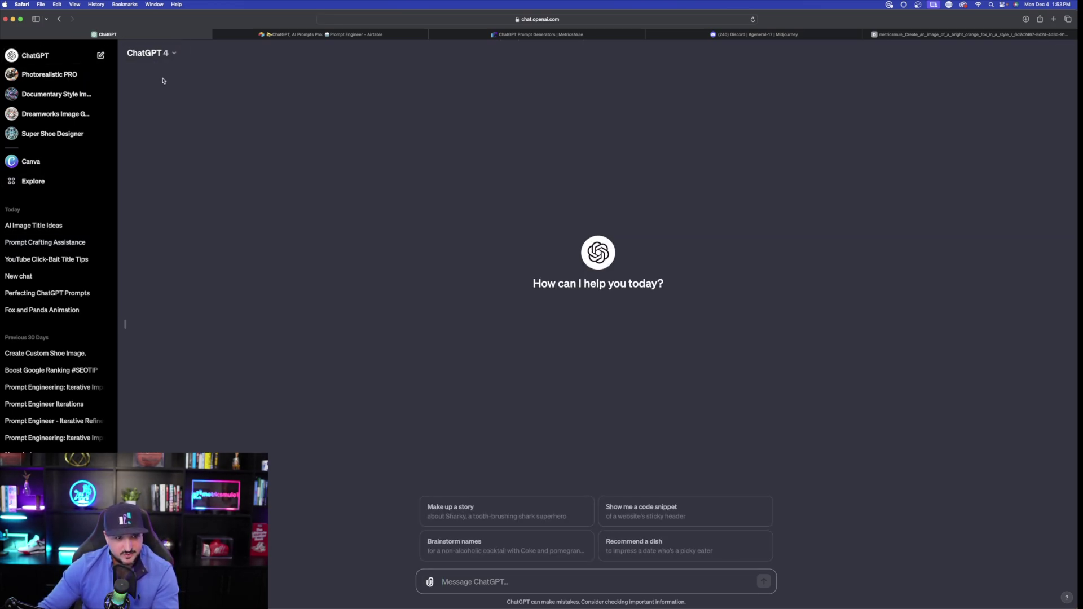
click(502, 581)
key(super+v)
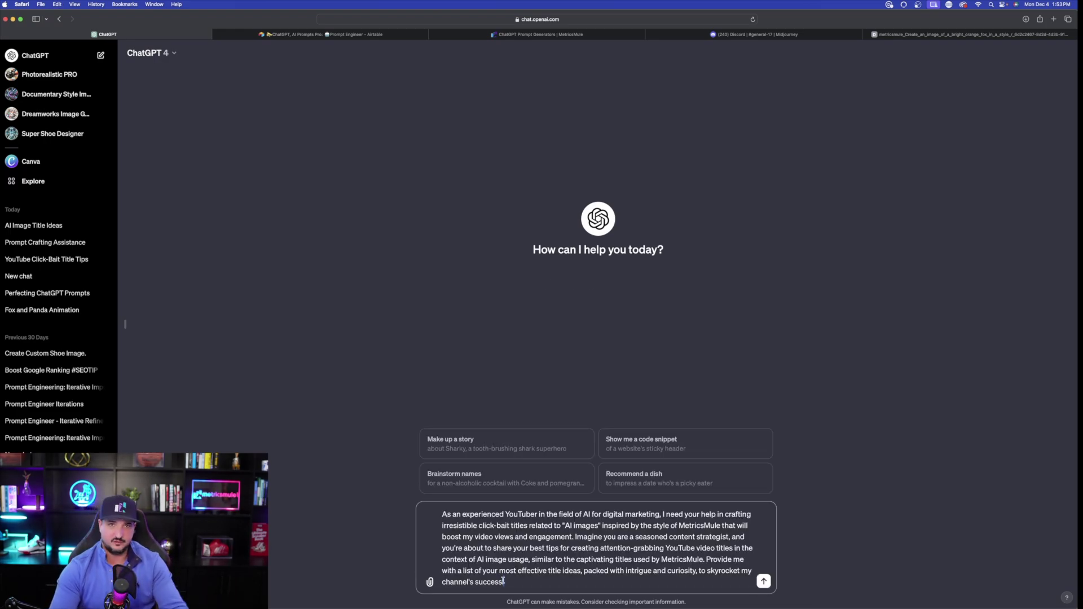
key(Return)
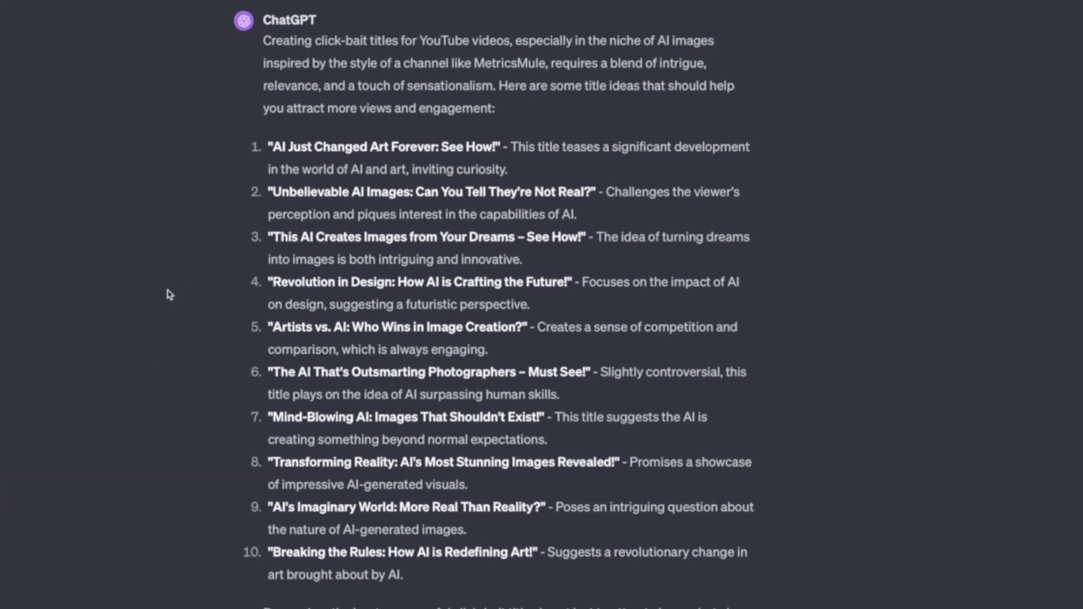
drag(271, 145, 568, 164)
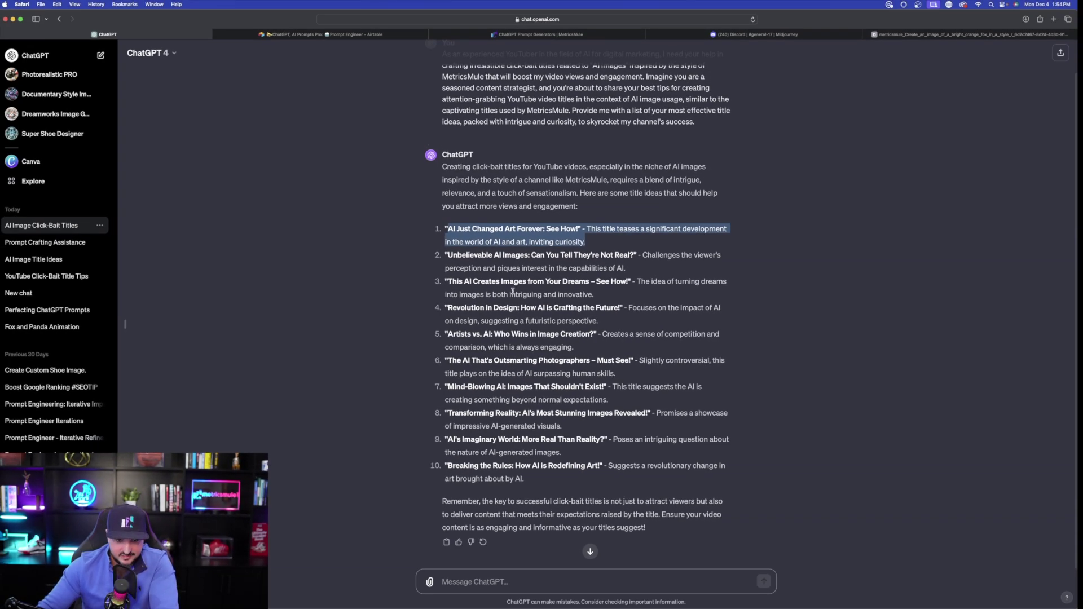
click(511, 291)
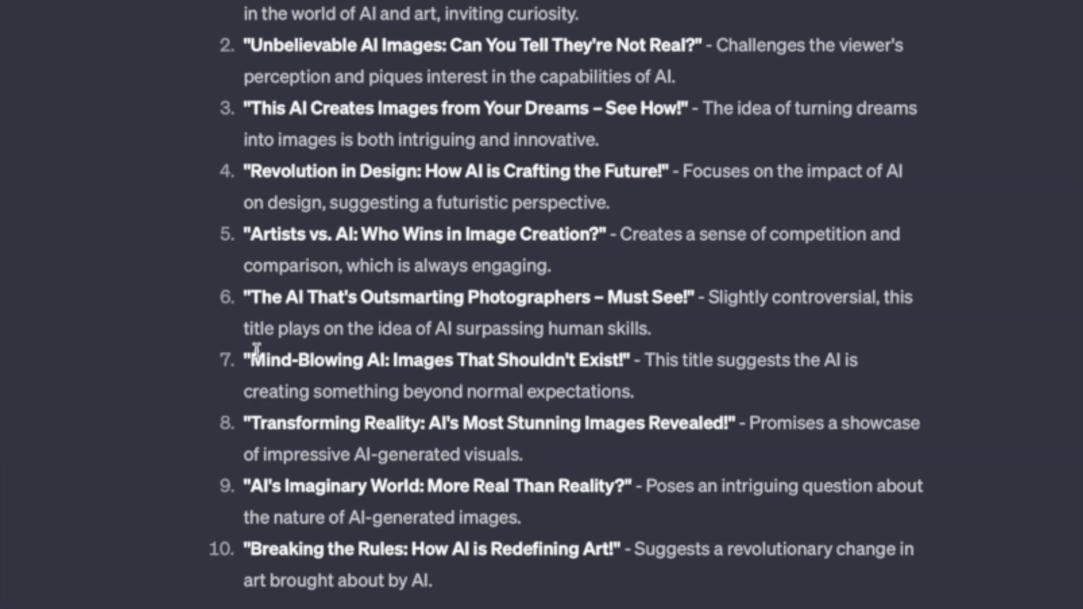